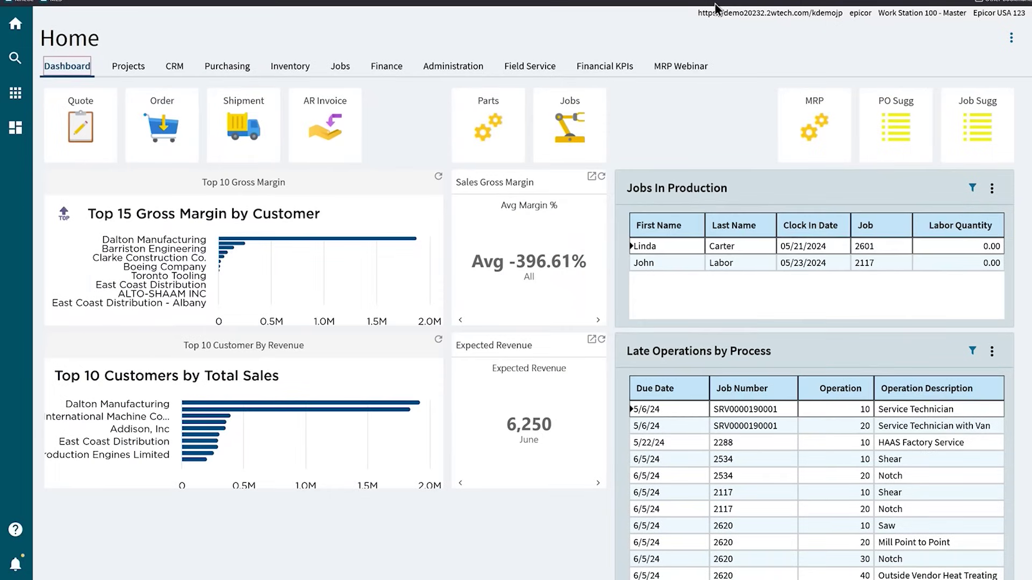
Show the MRP Webinar home page and clear the old search term from the main menu.
{"action": "left_click", "coordinate": [679, 73]}
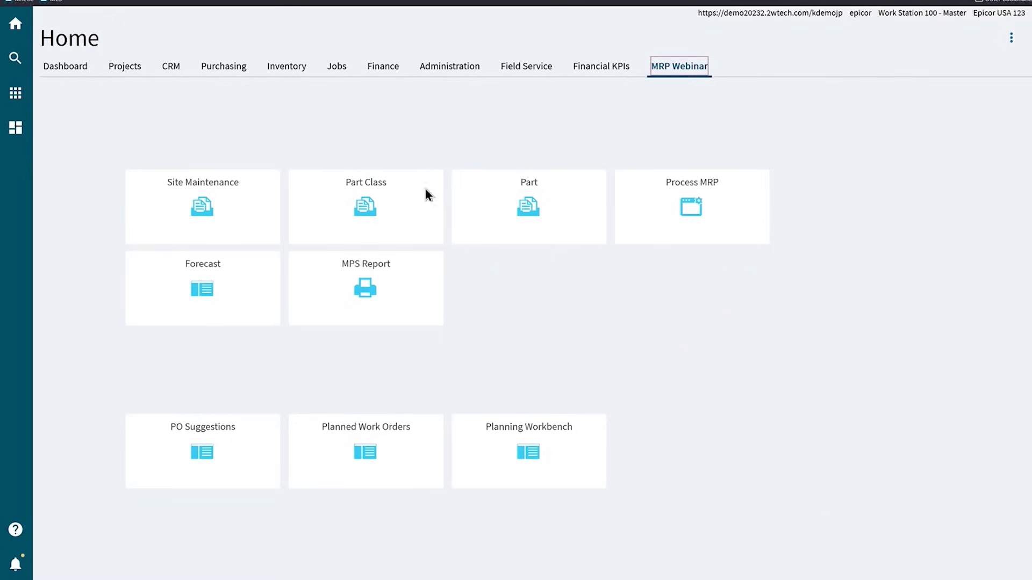
{"action": "left_click", "coordinate": [15, 93]}
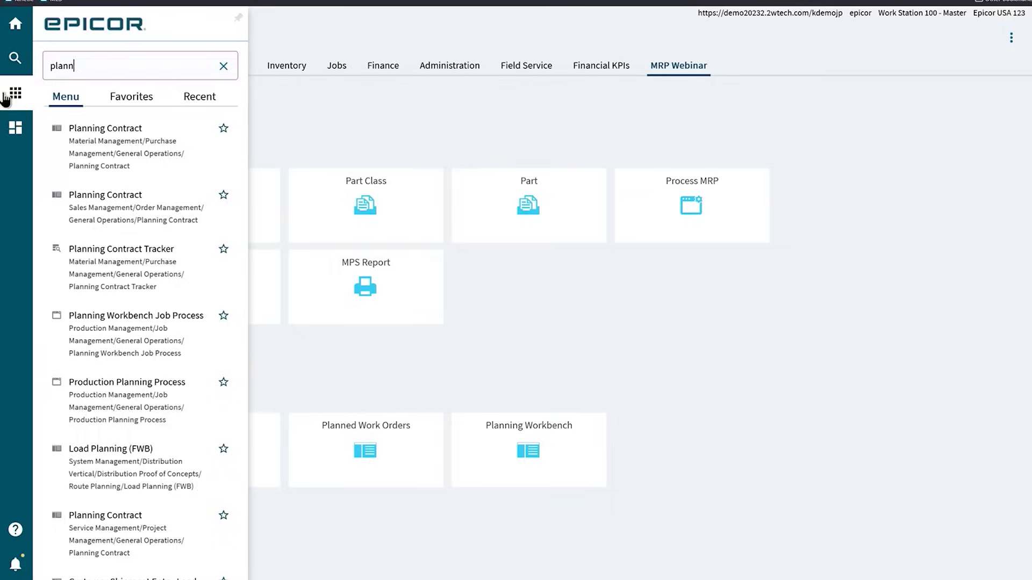
{"action": "left_click", "coordinate": [224, 66]}
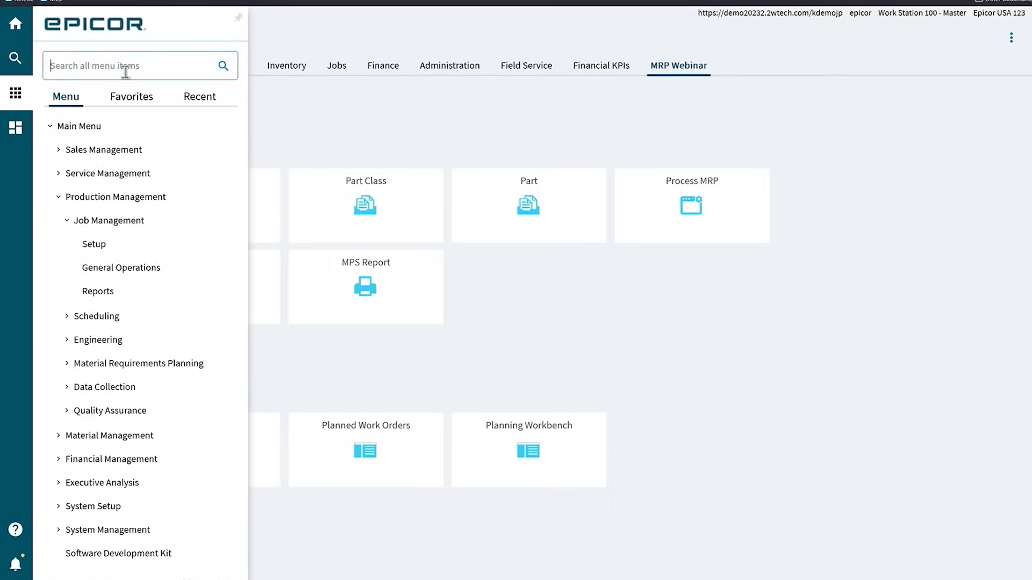
{"action": "left_click", "coordinate": [311, 134]}
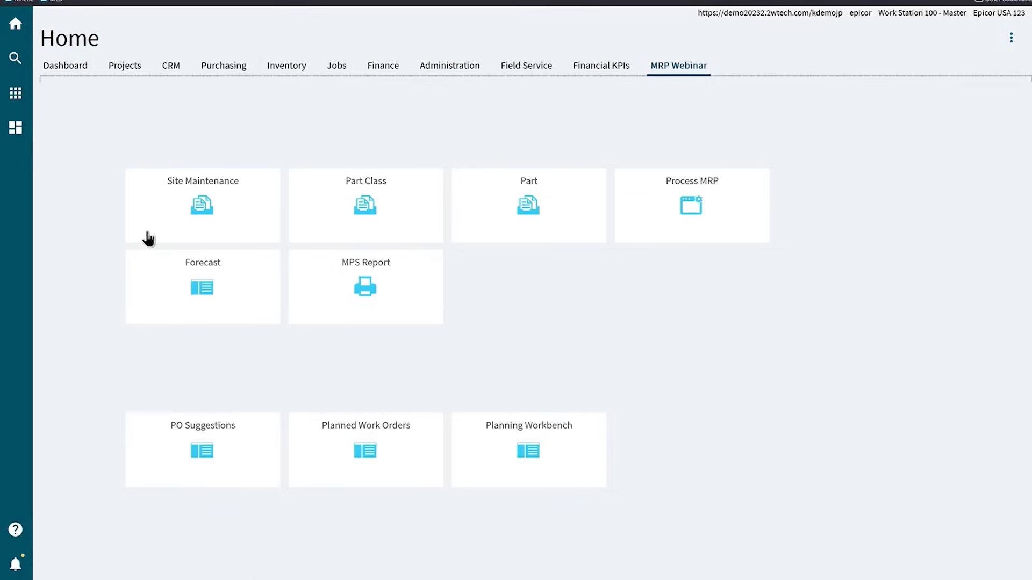
Open the MfgSys site in Site Maintenance, review its planning settings, and return to the home page.
{"action": "left_click", "coordinate": [207, 221]}
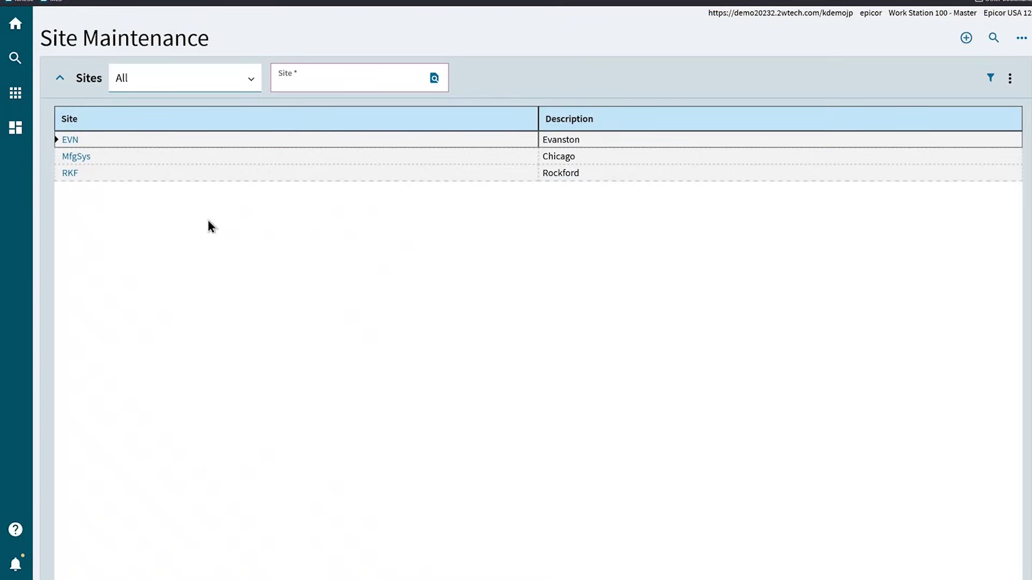
{"action": "left_click", "coordinate": [77, 159]}
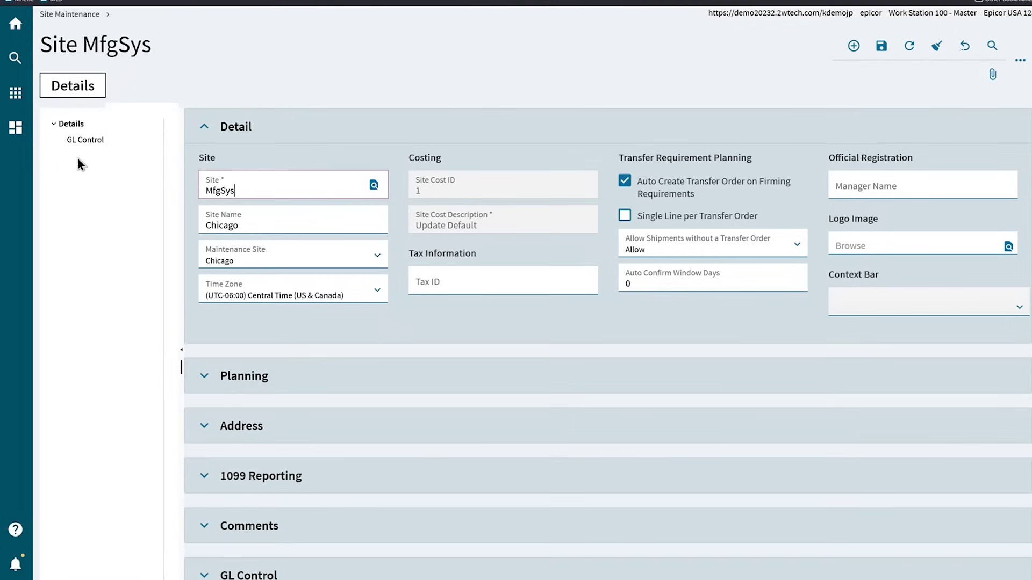
{"action": "left_click", "coordinate": [204, 375]}
{"action": "scroll", "coordinate": [416, 474], "scroll_direction": "down", "scroll_amount": 5}
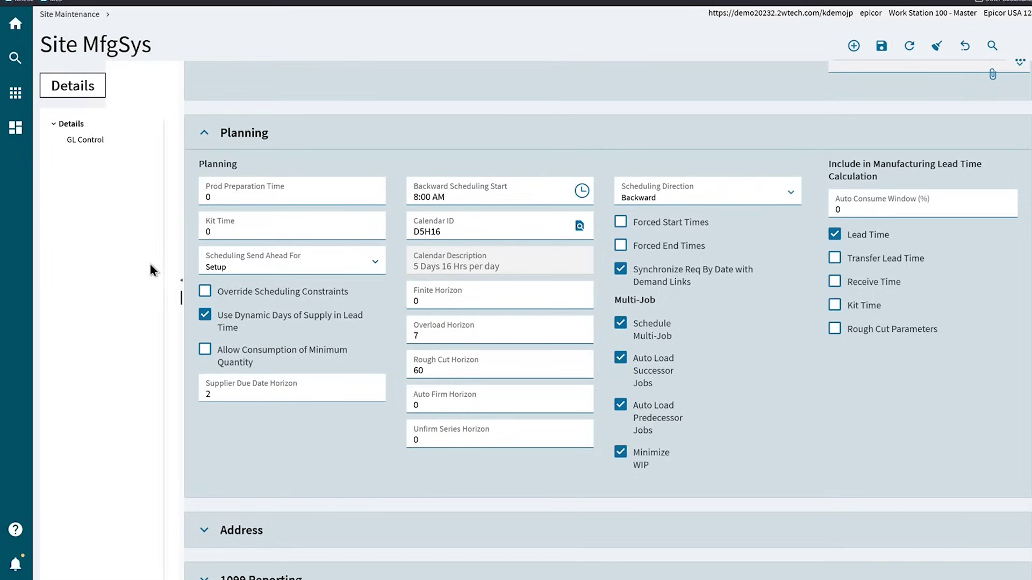
{"action": "left_click", "coordinate": [15, 93]}
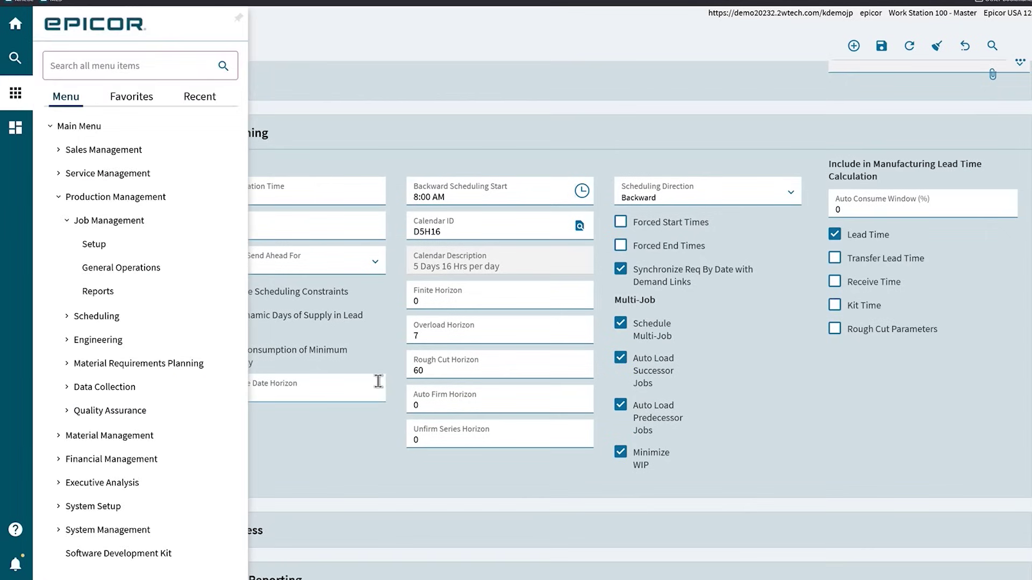
{"action": "left_click", "coordinate": [449, 159]}
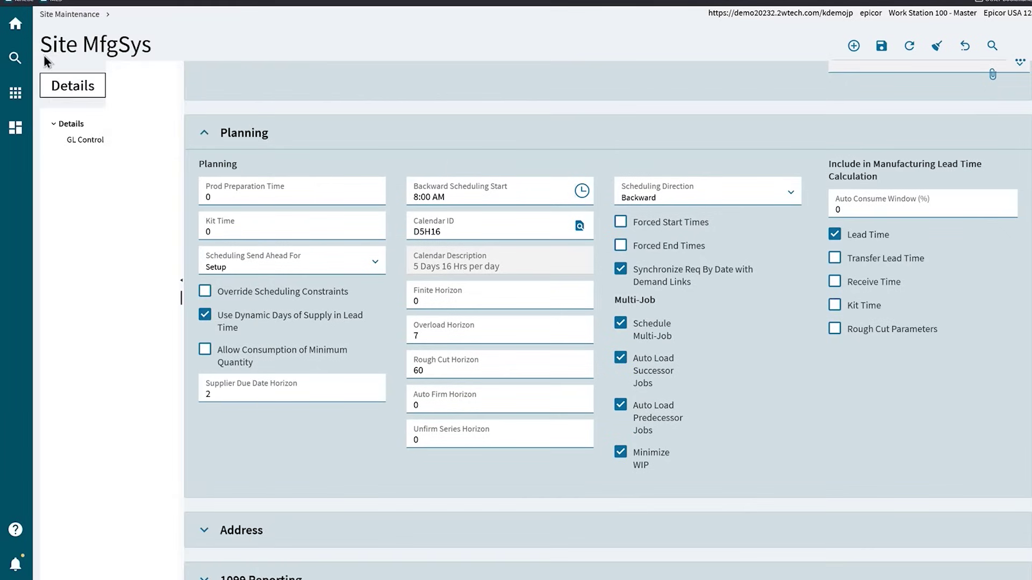
{"action": "left_click", "coordinate": [20, 31]}
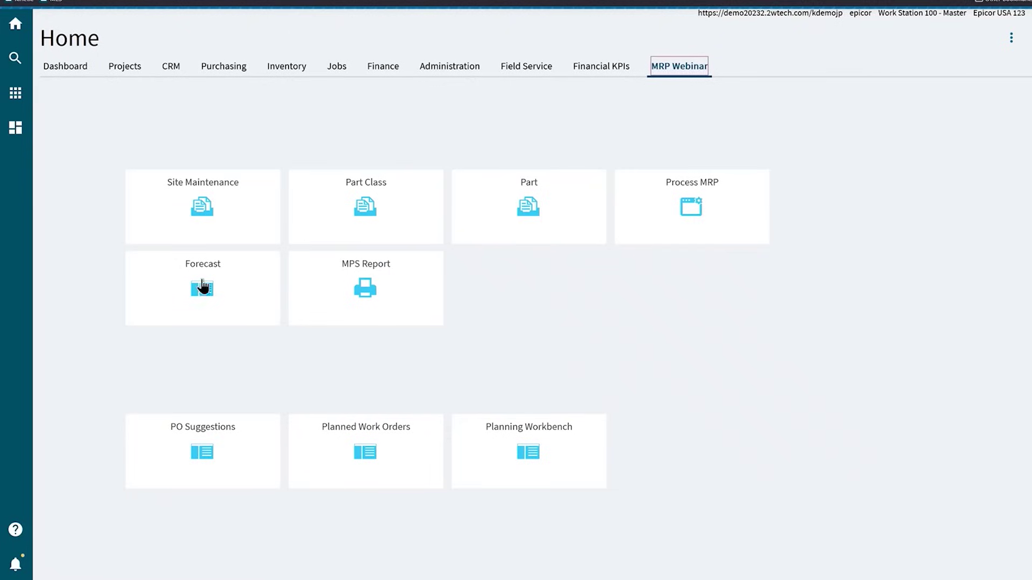
Open part class FGFP in Part Class Maintenance and review its details and site records.
{"action": "left_click", "coordinate": [364, 213]}
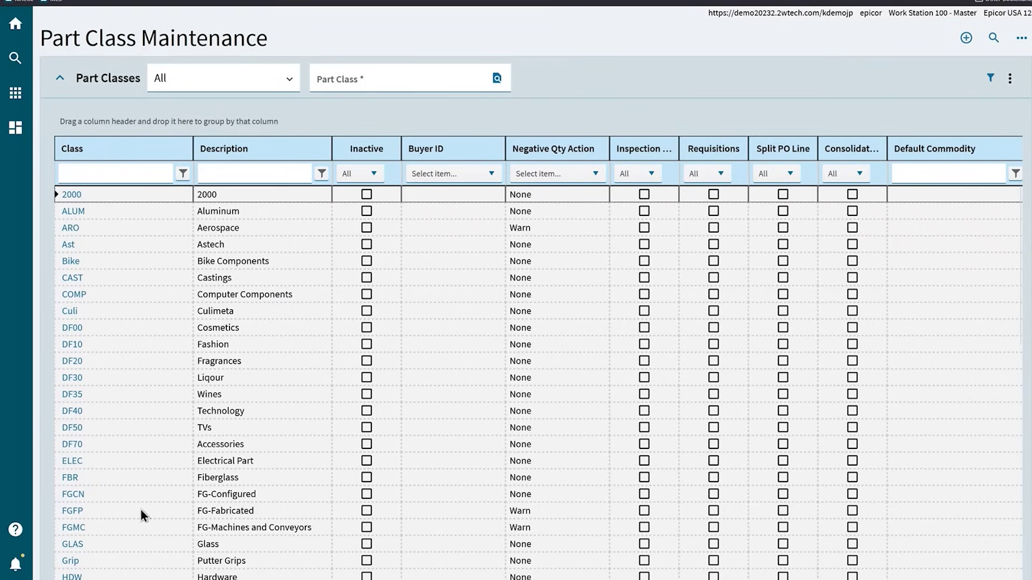
{"action": "left_click", "coordinate": [71, 514]}
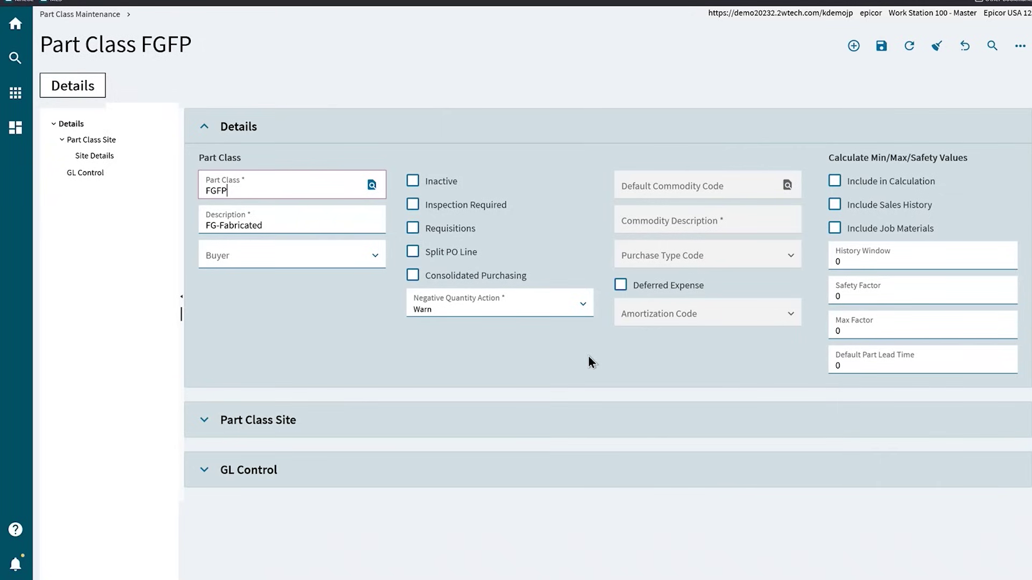
{"action": "left_click", "coordinate": [204, 420]}
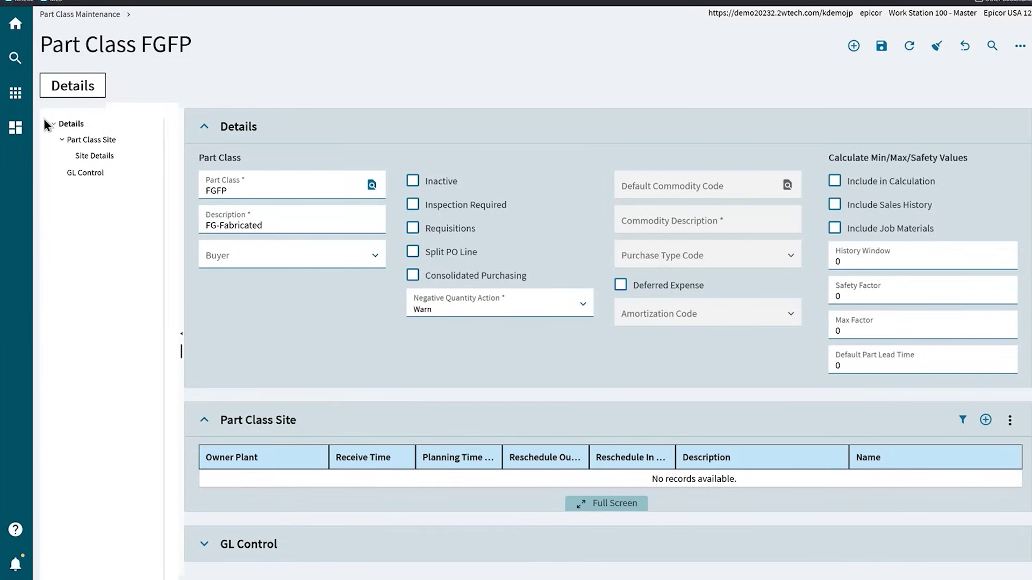
{"action": "left_click", "coordinate": [15, 24]}
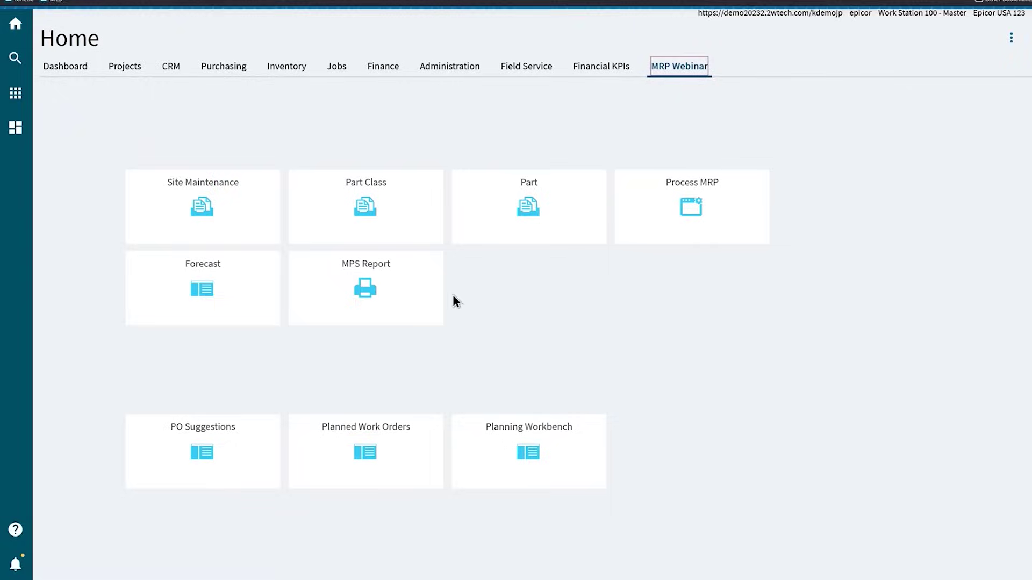
Open the record of part DCD-100-SP from the parts list.
{"action": "left_click", "coordinate": [534, 222]}
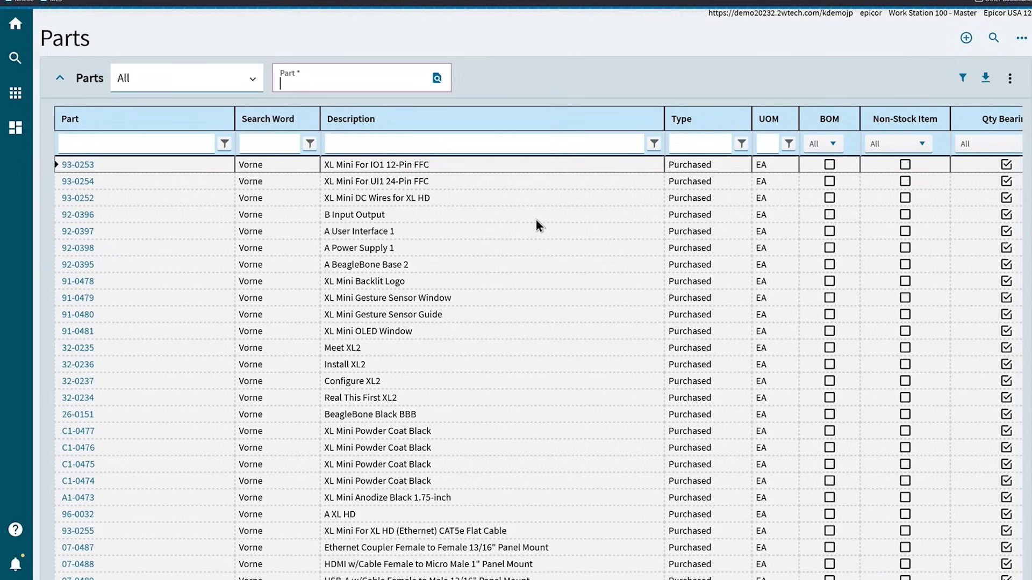
{"action": "type", "text": "dcd-10"}
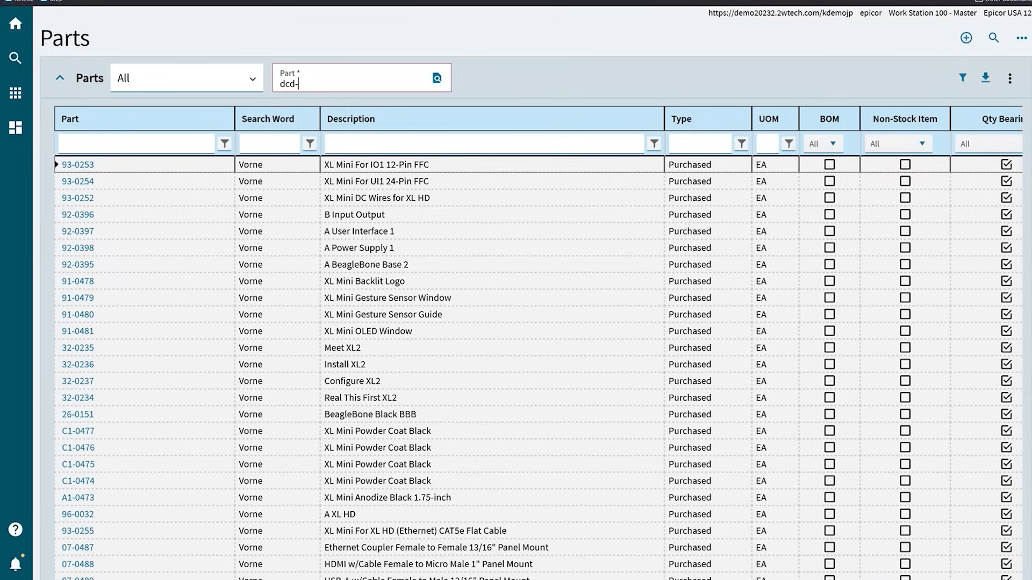
{"action": "type", "text": "0-sp"}
{"action": "key", "text": "Tab"}
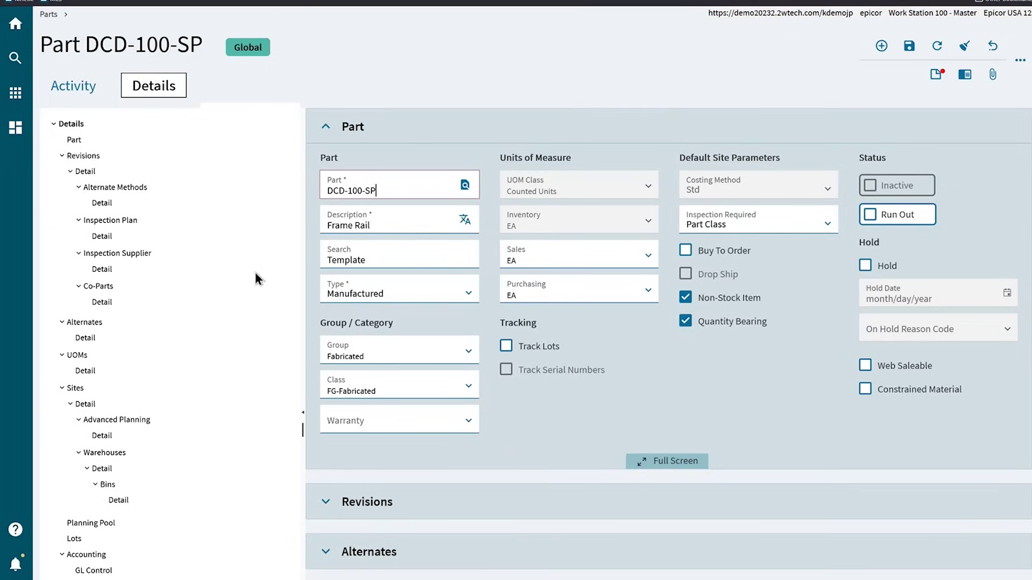
Review the part's Chicago site details, including its planning parameters, and return to the home page.
{"action": "scroll", "coordinate": [254, 272], "scroll_direction": "down", "scroll_amount": 2}
{"action": "scroll", "coordinate": [255, 272], "scroll_direction": "down", "scroll_amount": 1}
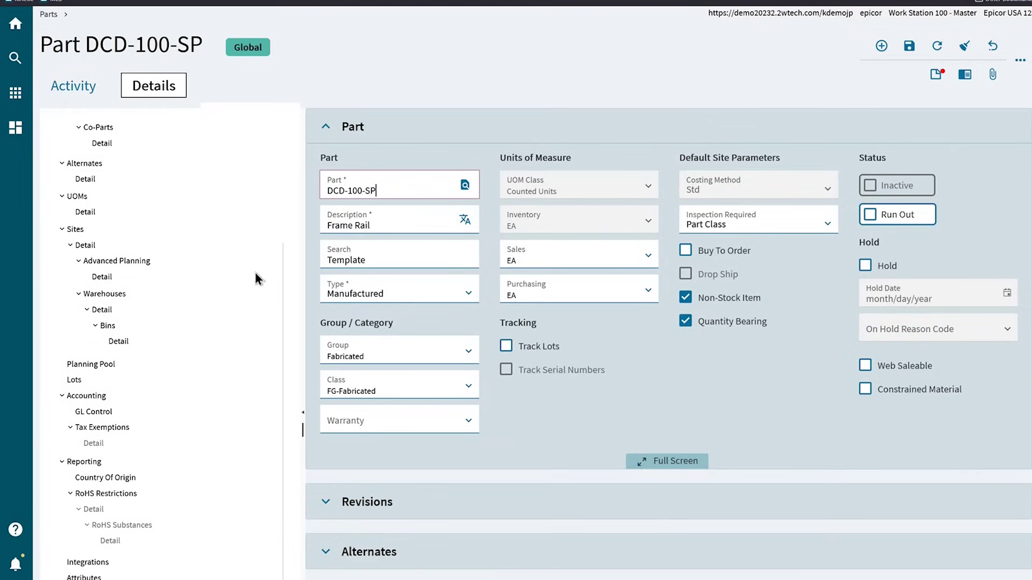
{"action": "left_click", "coordinate": [85, 245]}
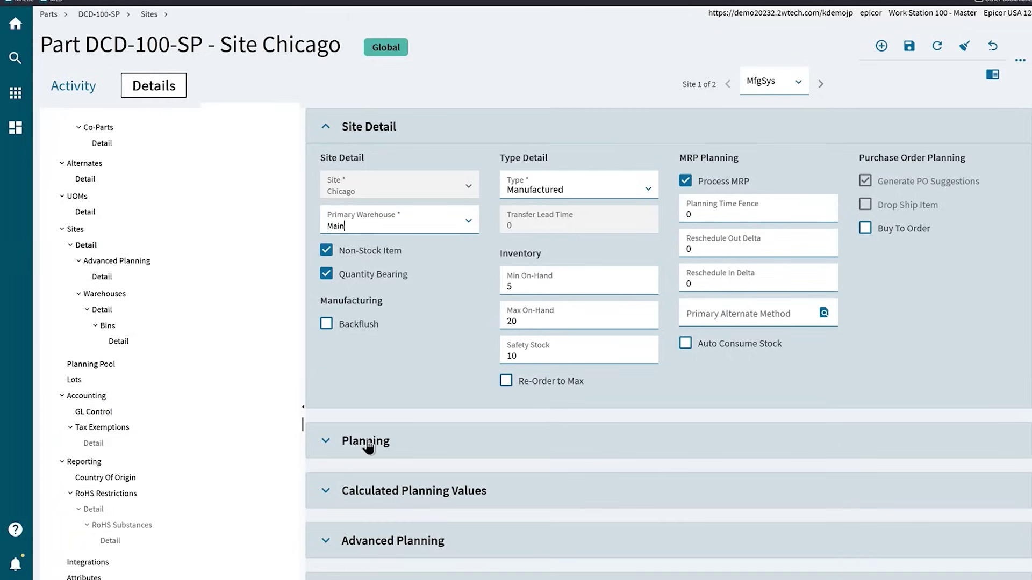
{"action": "left_click", "coordinate": [326, 445]}
{"action": "scroll", "coordinate": [580, 470], "scroll_direction": "down", "scroll_amount": 3}
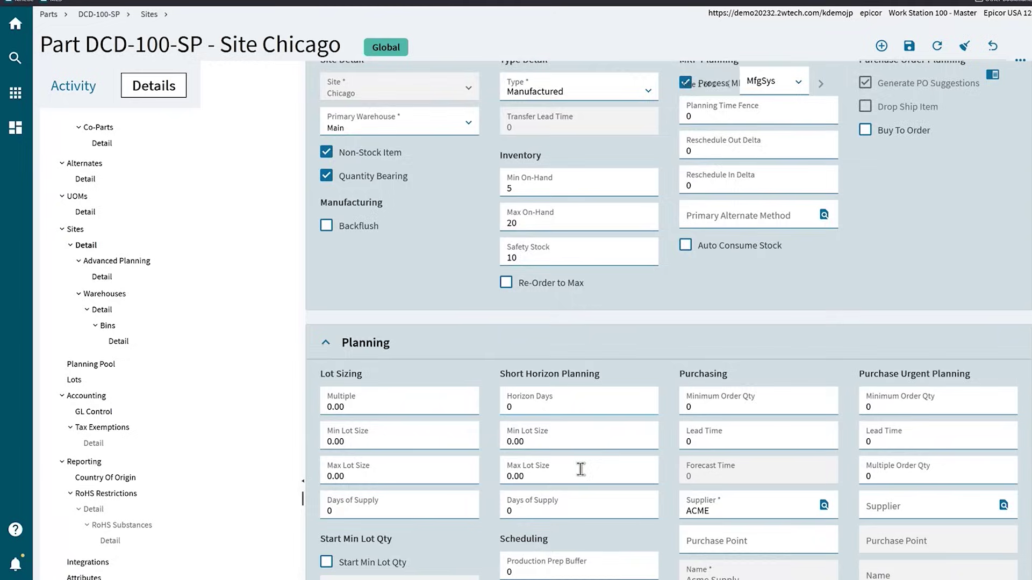
{"action": "scroll", "coordinate": [580, 469], "scroll_direction": "down", "scroll_amount": 2}
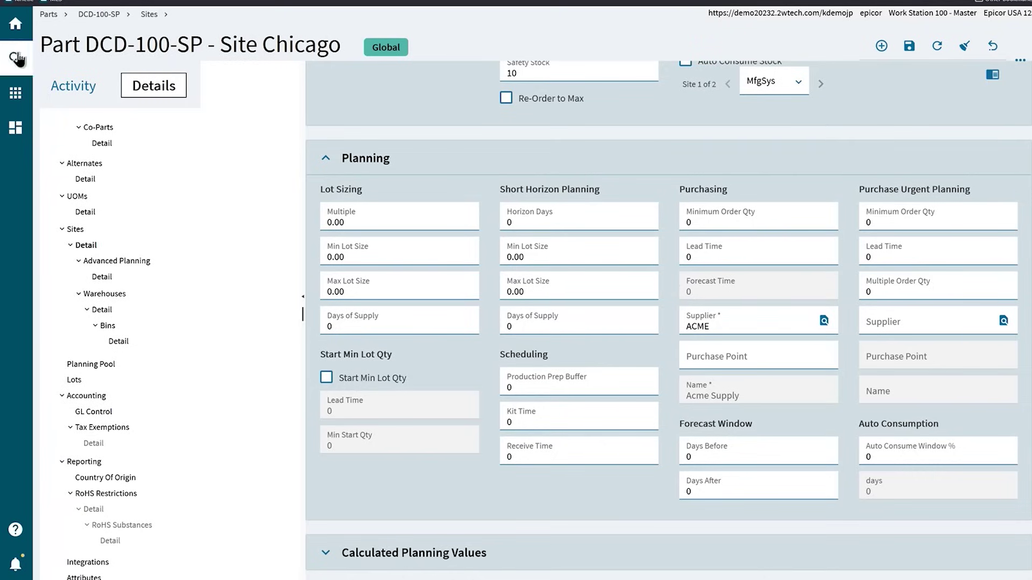
{"action": "left_click", "coordinate": [15, 28]}
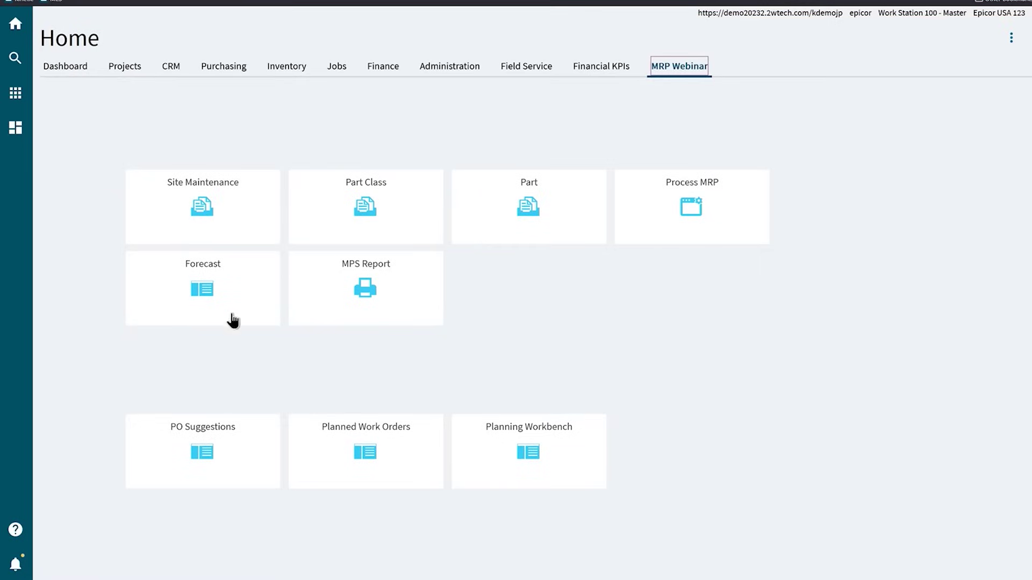
In Forecast Entry, filter the parts by "dcd" and open part DCD-100-SP.
{"action": "left_click", "coordinate": [216, 304]}
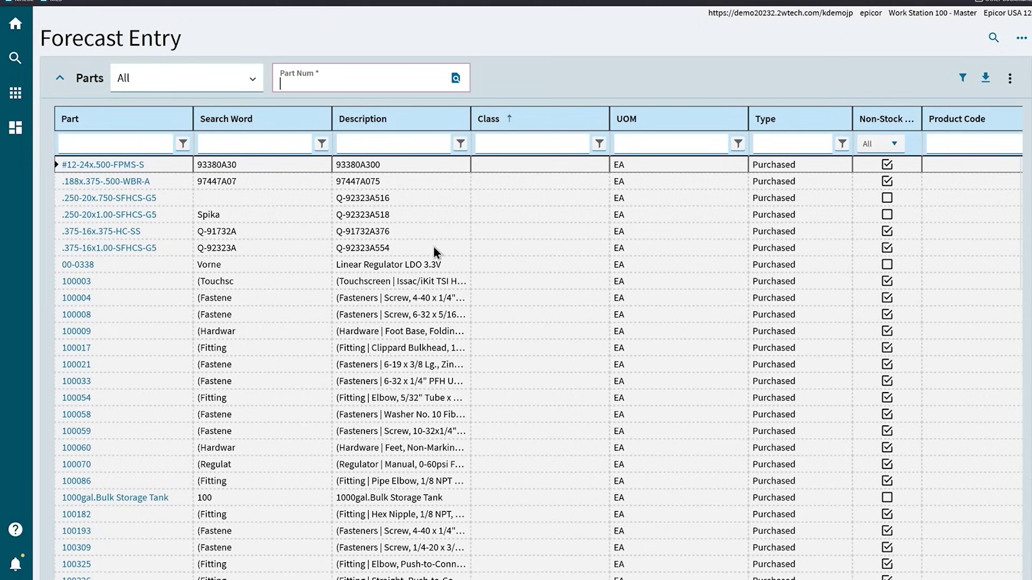
{"action": "left_click", "coordinate": [117, 147]}
{"action": "type", "text": "dcd"}
{"action": "key", "text": "Return"}
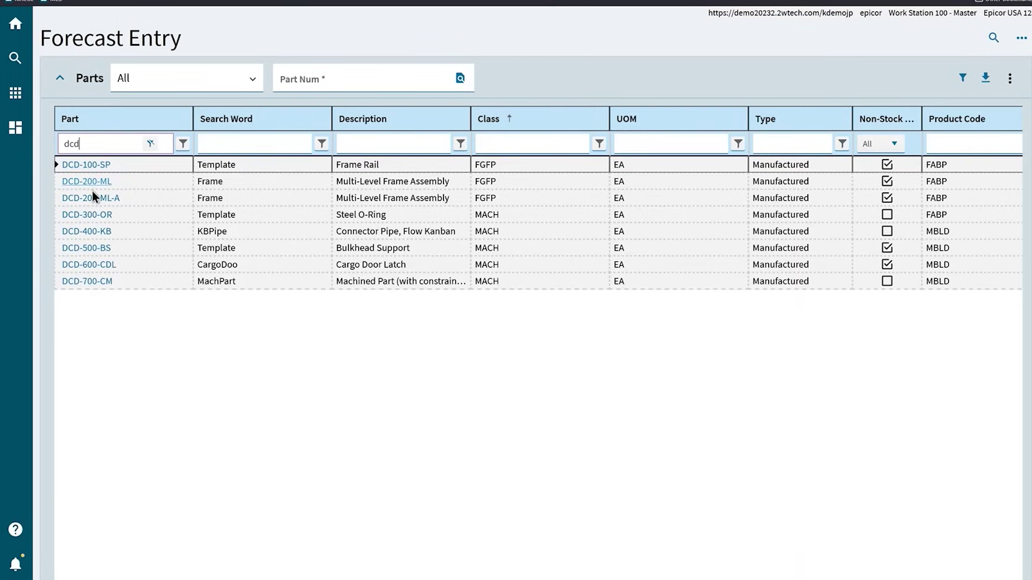
{"action": "left_click", "coordinate": [90, 167]}
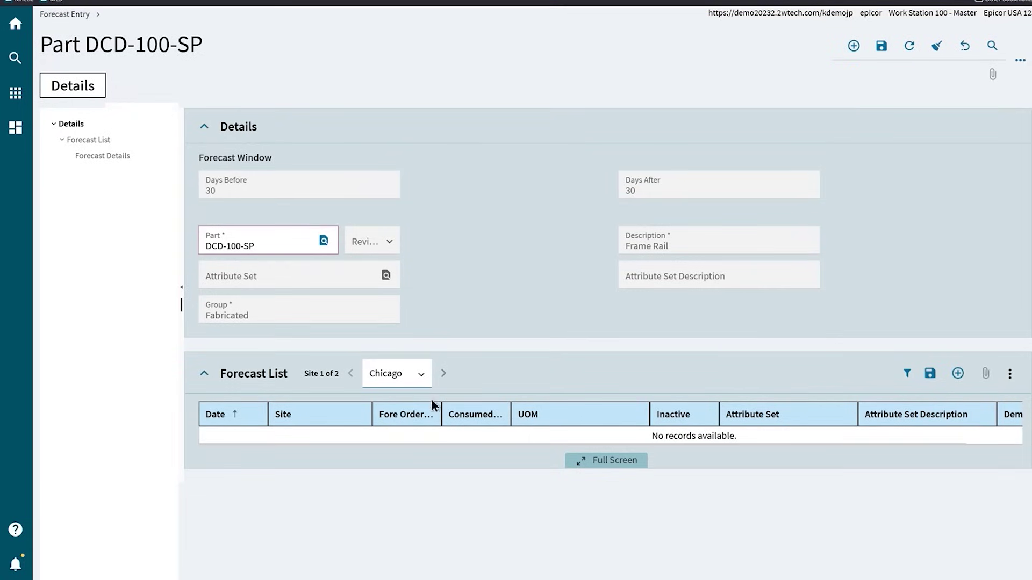
Add a Chicago forecast line dated 07/01/2024 with a forecast quantity of 50 and save it.
{"action": "left_click", "coordinate": [957, 377]}
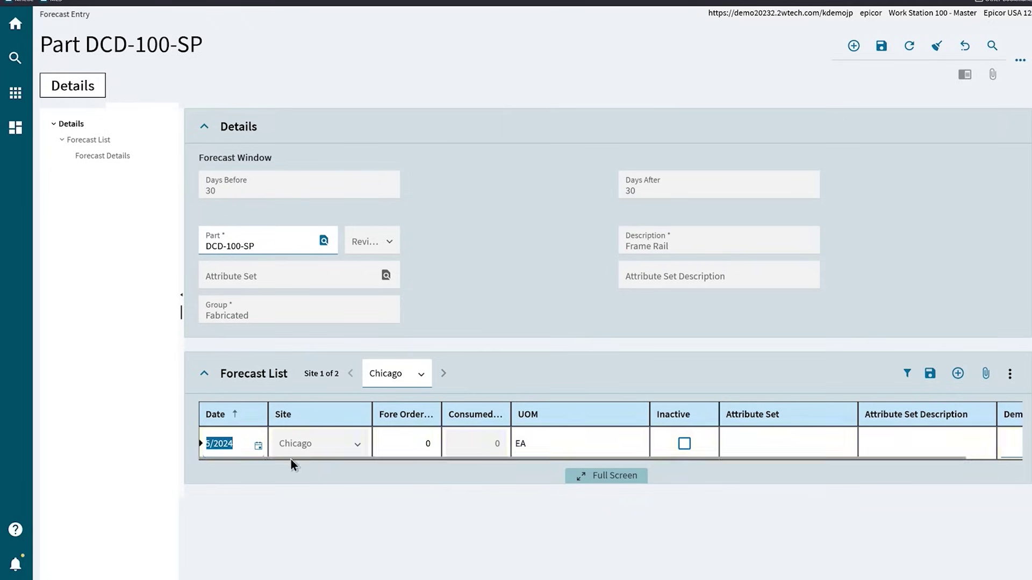
{"action": "left_click", "coordinate": [259, 446]}
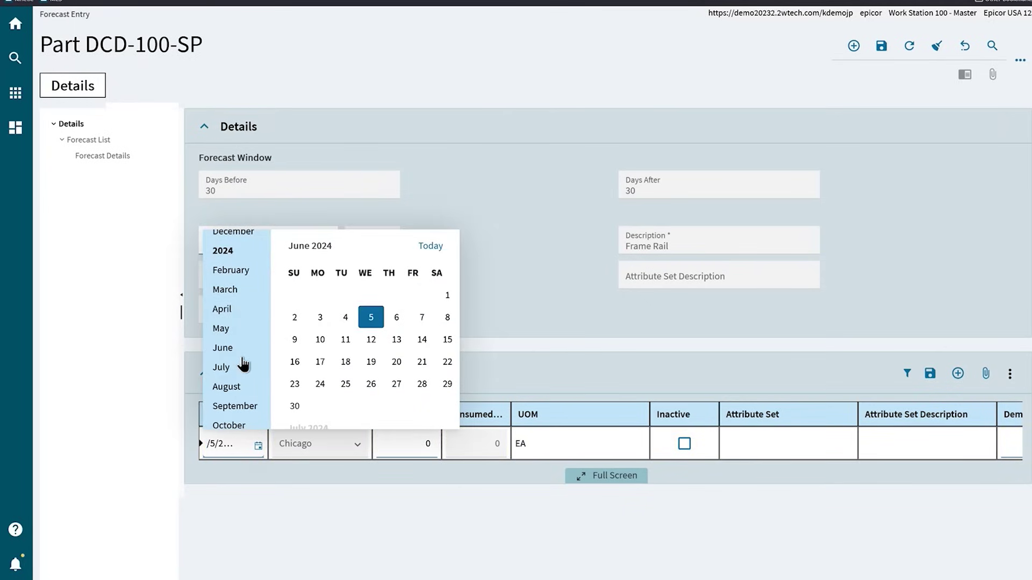
{"action": "scroll", "coordinate": [410, 353], "scroll_direction": "down", "scroll_amount": 3}
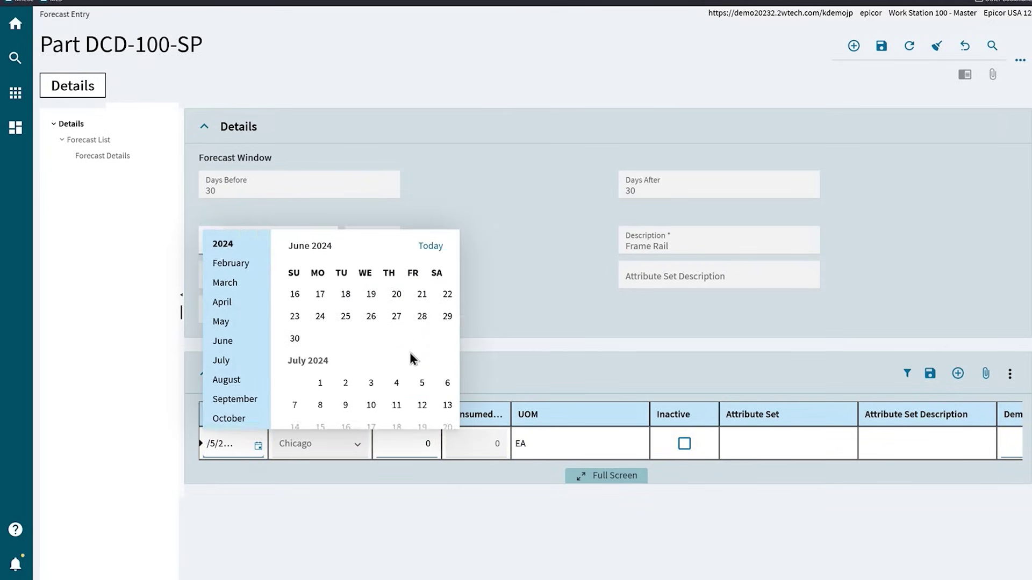
{"action": "left_click", "coordinate": [311, 386]}
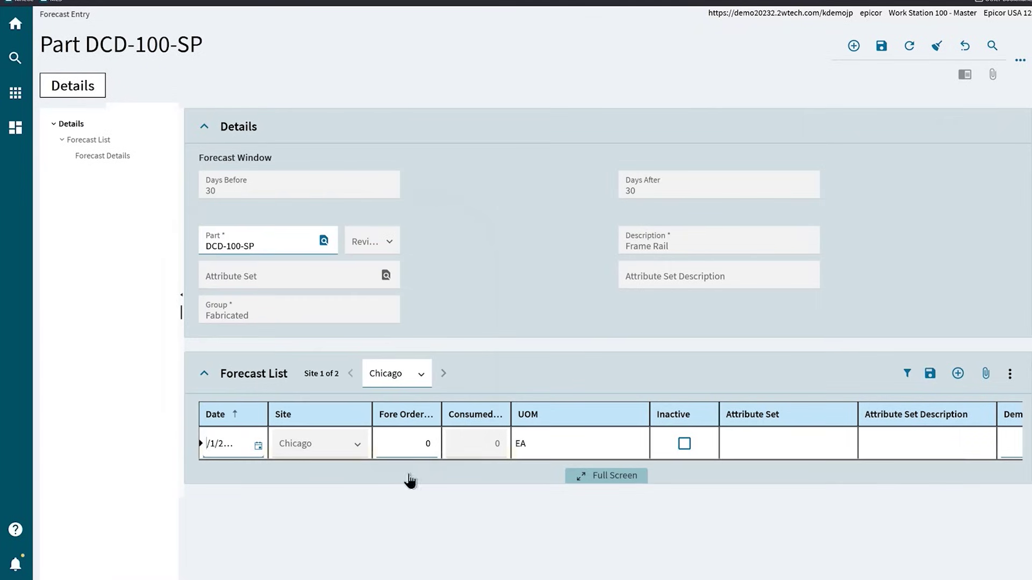
{"action": "left_click", "coordinate": [412, 445]}
{"action": "type", "text": "50"}
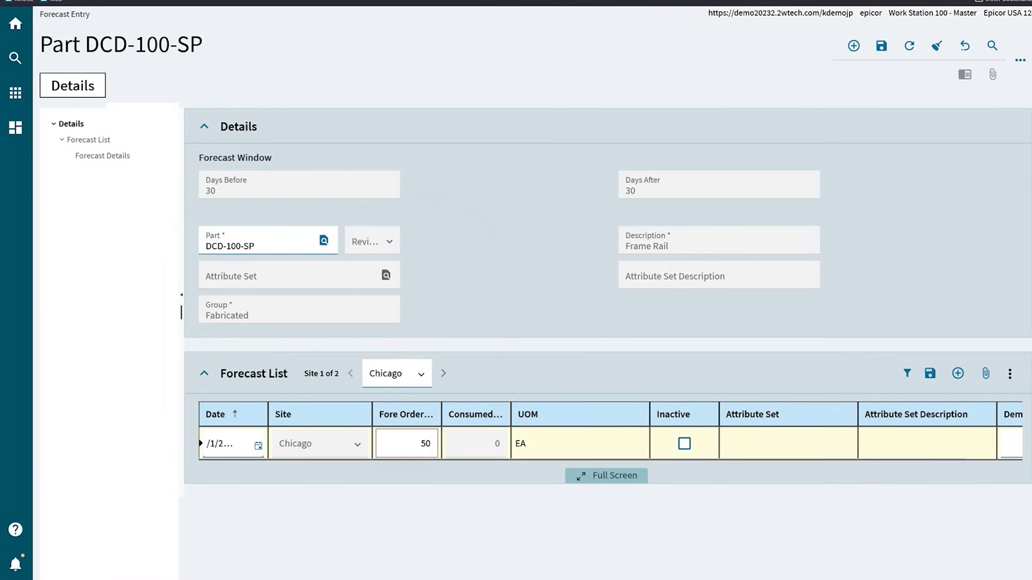
{"action": "key", "text": "Tab"}
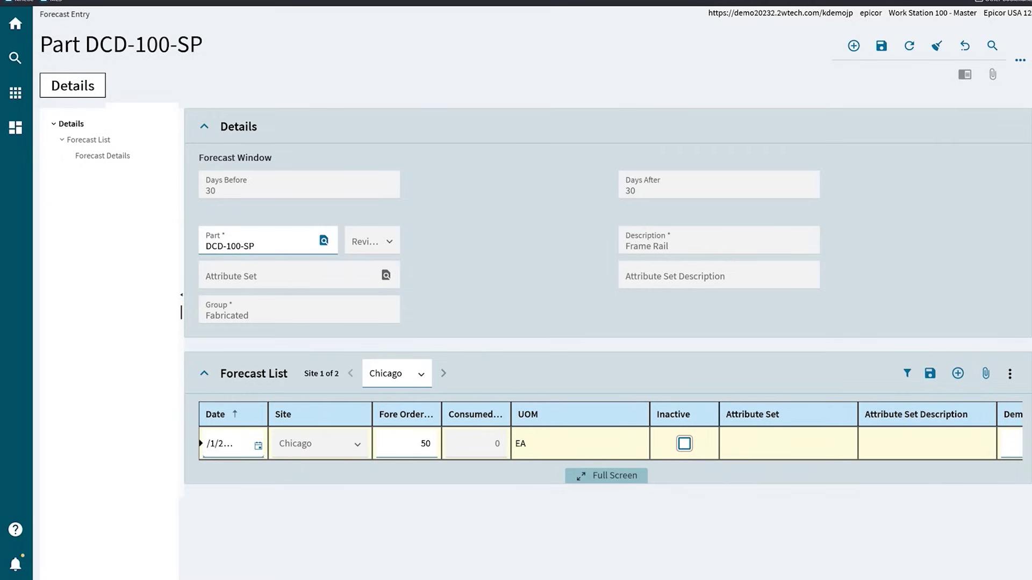
{"action": "left_click", "coordinate": [880, 46]}
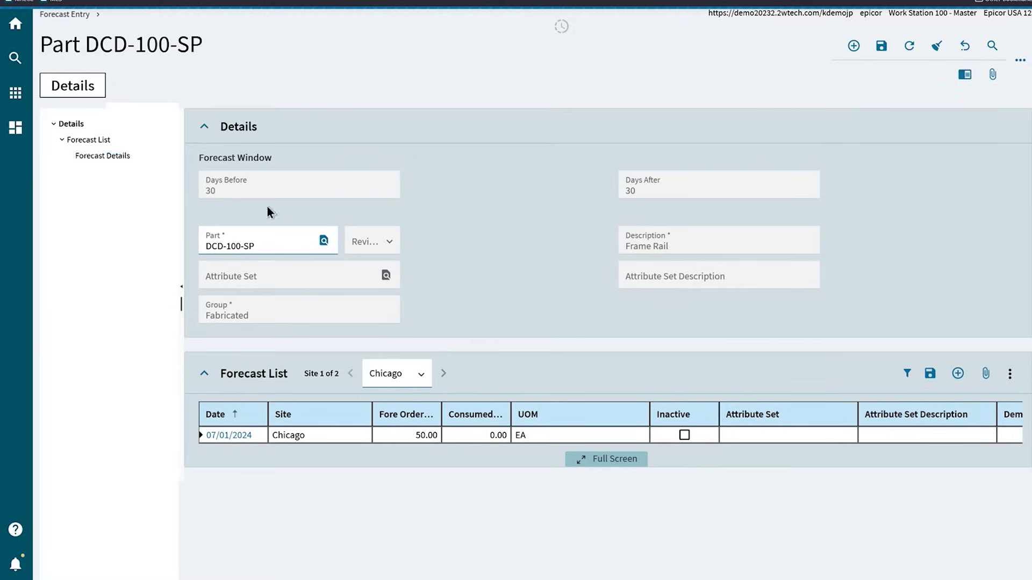
View the options of the Master Production Schedule Report and return to the home page.
{"action": "left_click", "coordinate": [14, 26]}
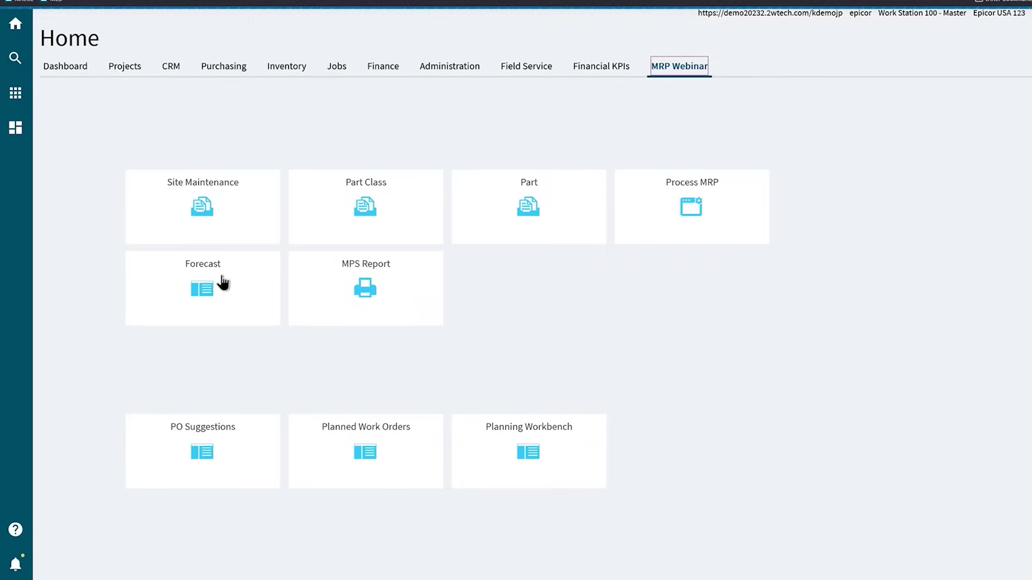
{"action": "left_click", "coordinate": [384, 293]}
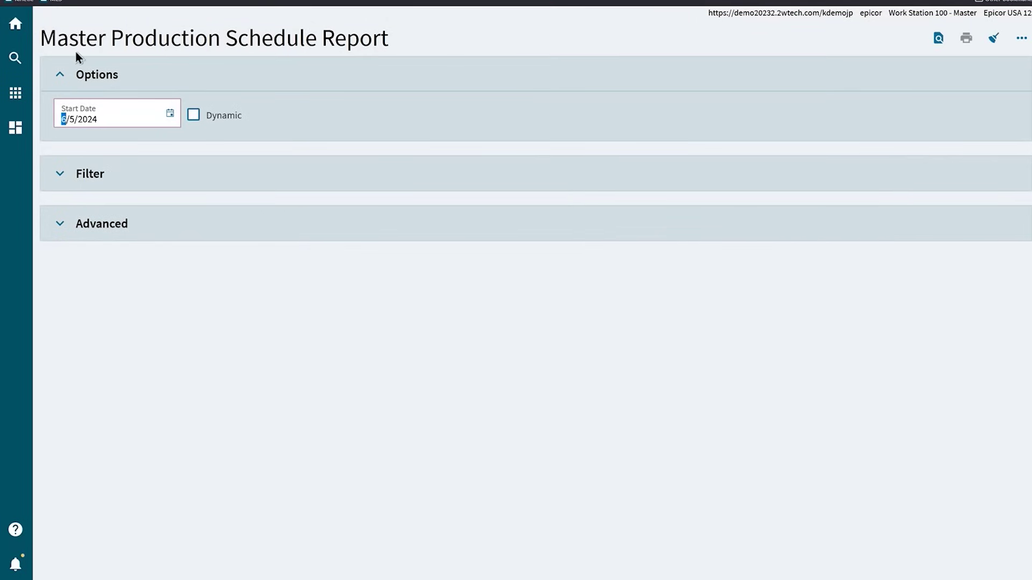
{"action": "left_click", "coordinate": [16, 26]}
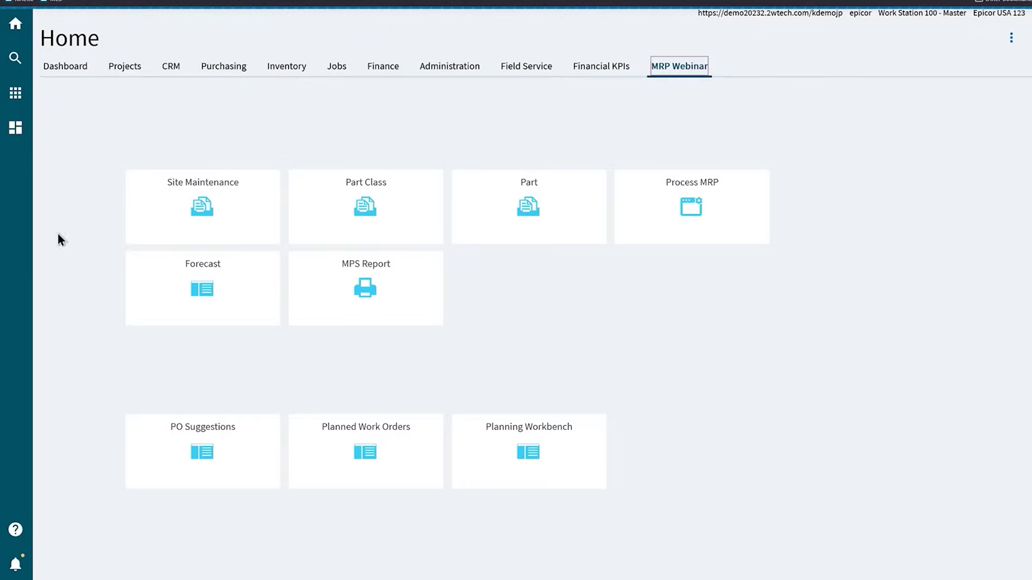
Open part DCD-100-SP in the part records.
{"action": "left_click", "coordinate": [532, 222]}
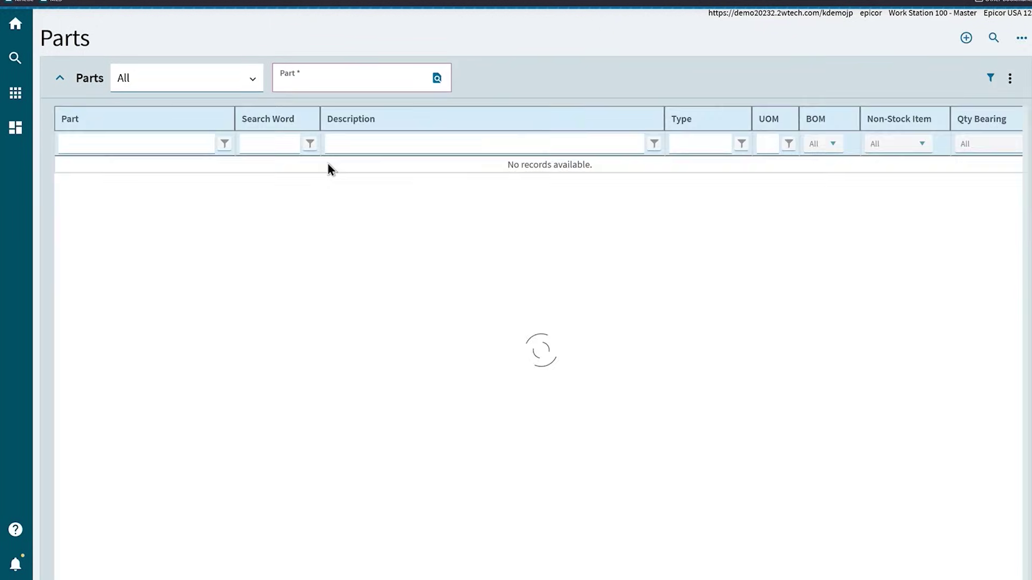
{"action": "type", "text": "dcd-100-so"}
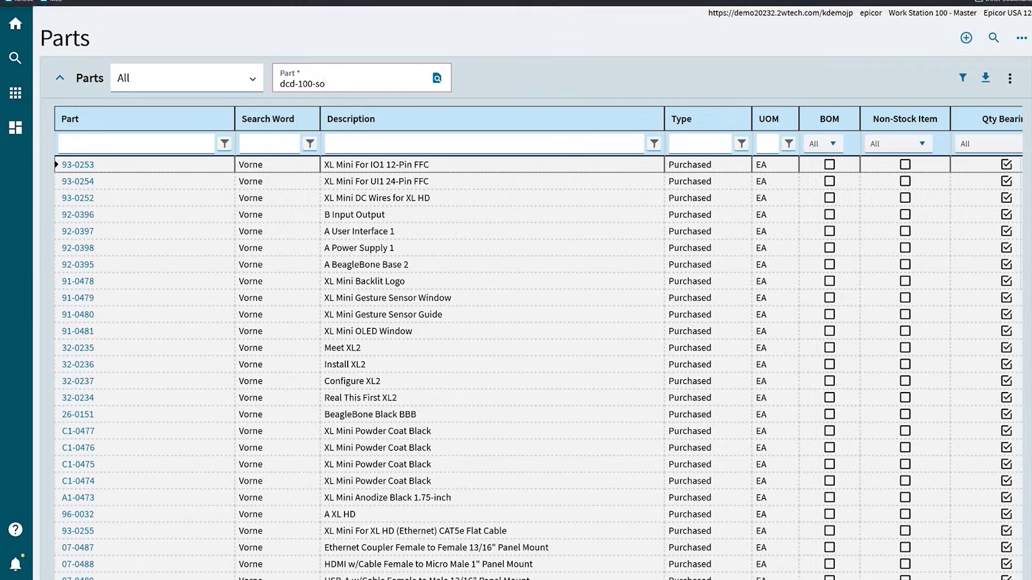
{"action": "key", "text": "BackSpace"}
{"action": "type", "text": "p"}
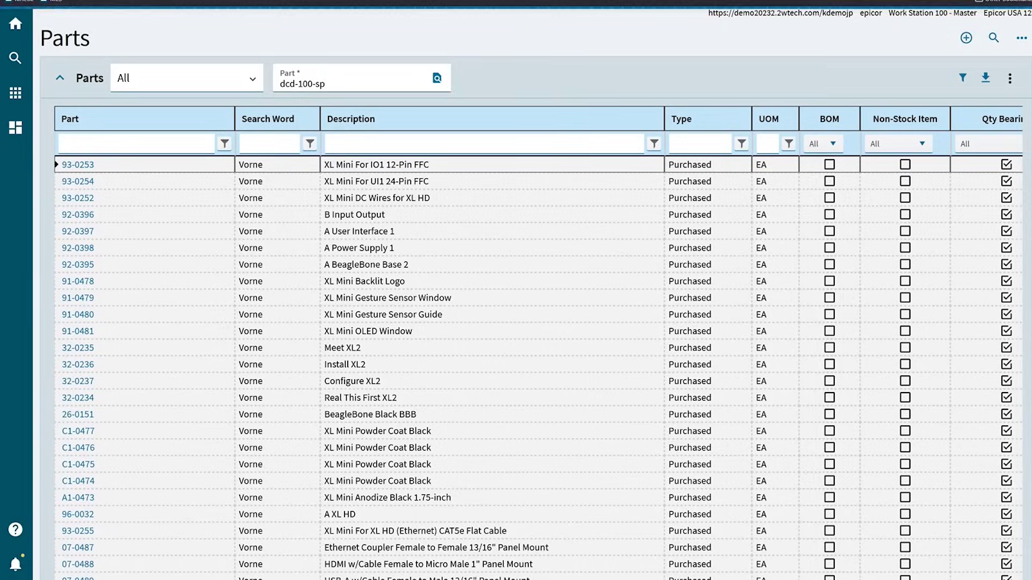
{"action": "key", "text": "Return"}
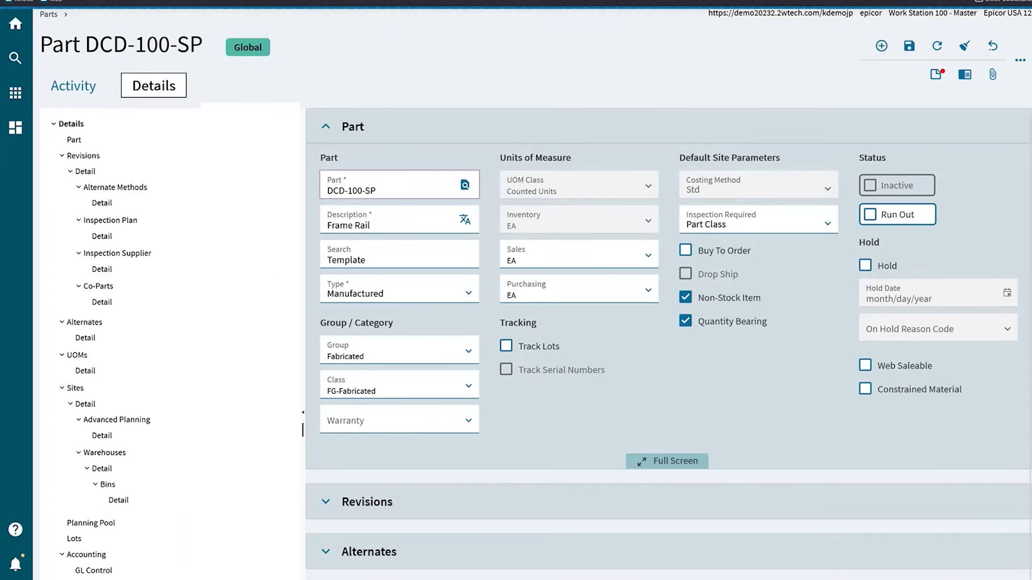
View the Master Production Schedule entry for DCD-100-SP and return to the MRP Webinar home page without saving changes.
{"action": "left_click", "coordinate": [1020, 64]}
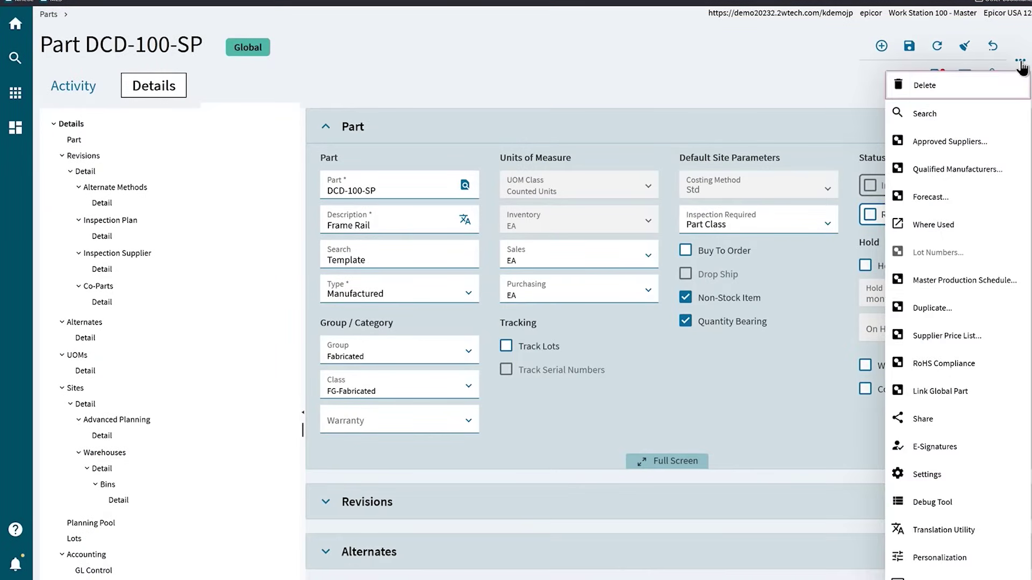
{"action": "left_click", "coordinate": [953, 281]}
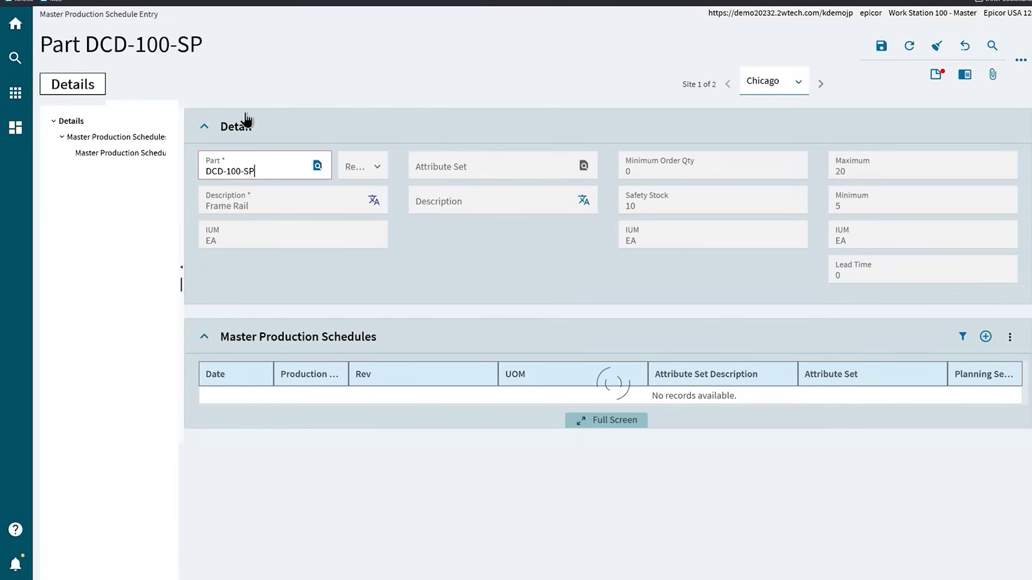
{"action": "left_click", "coordinate": [15, 29]}
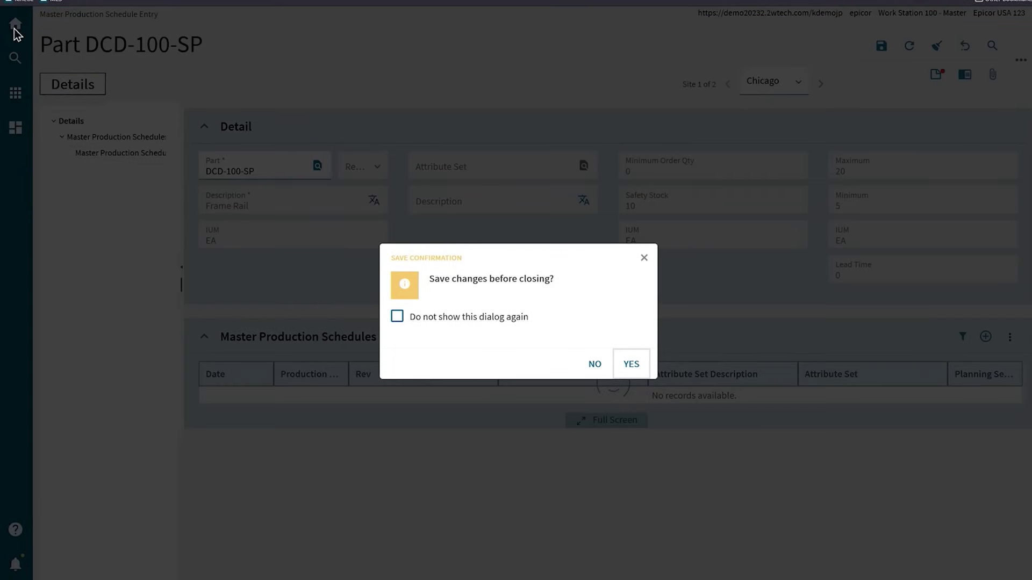
{"action": "left_click", "coordinate": [590, 365]}
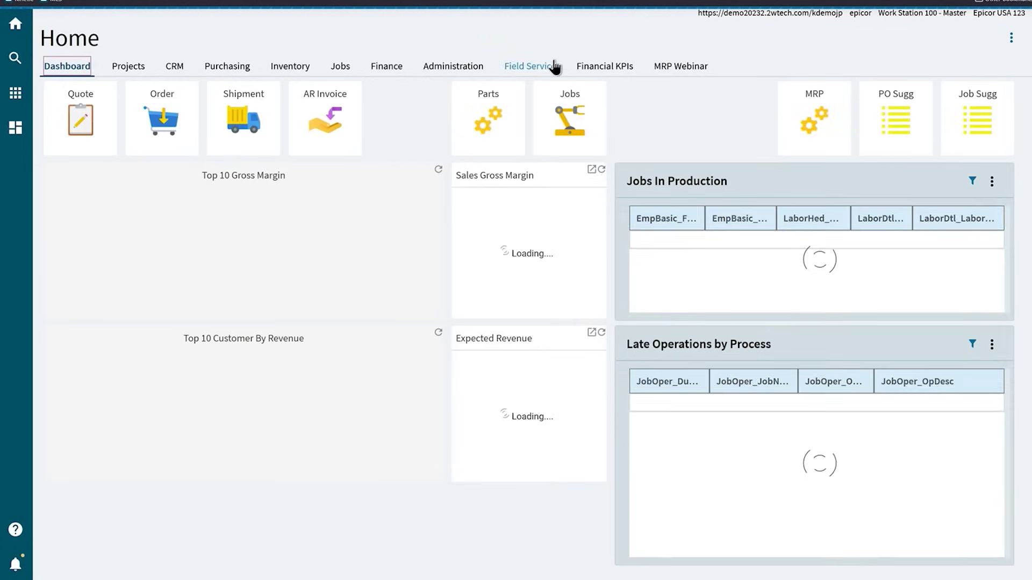
{"action": "left_click", "coordinate": [694, 66]}
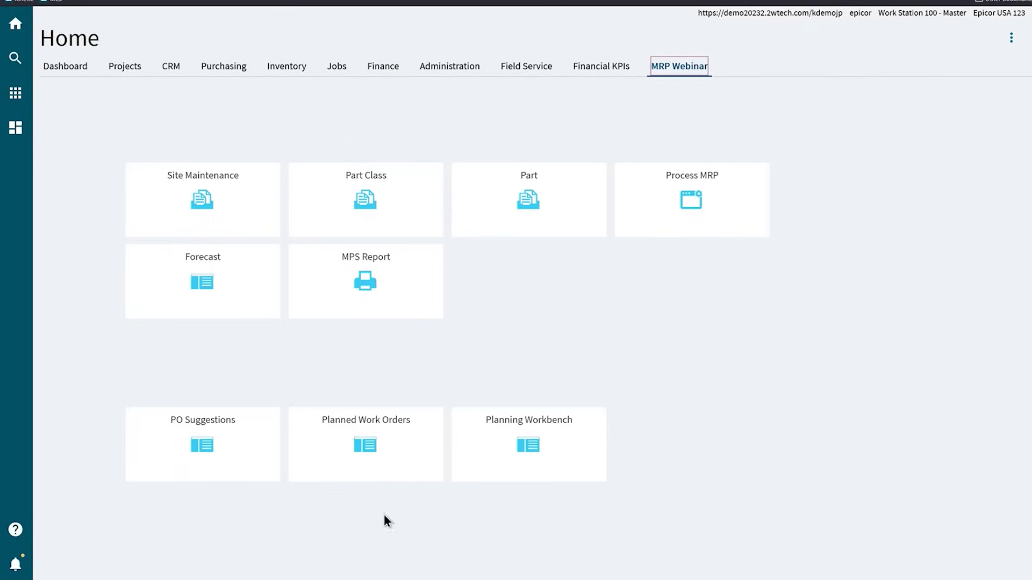
Review the new and change PO suggestions for Chicago, including the available change suggestion types.
{"action": "left_click", "coordinate": [214, 446]}
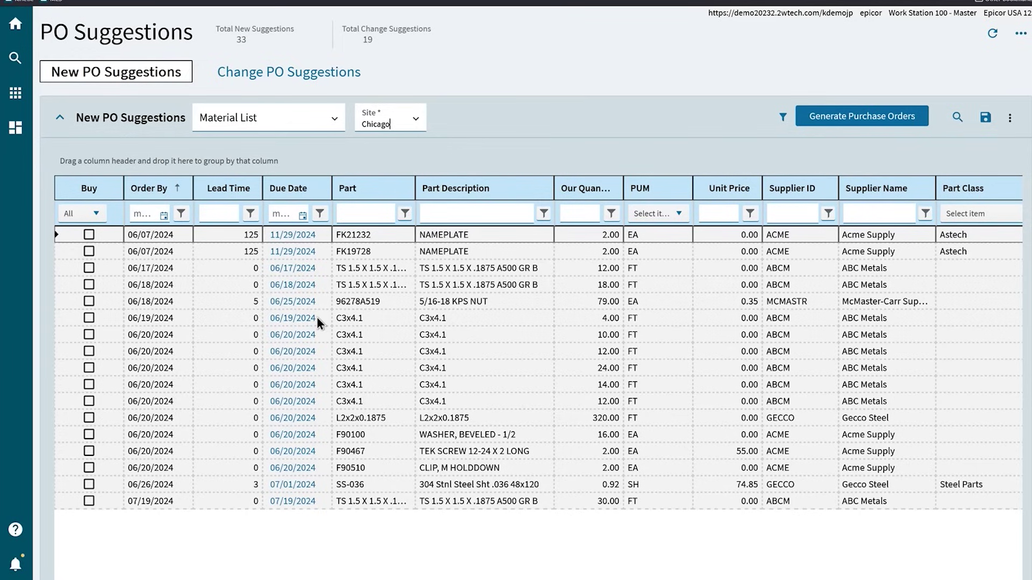
{"action": "left_click", "coordinate": [264, 81]}
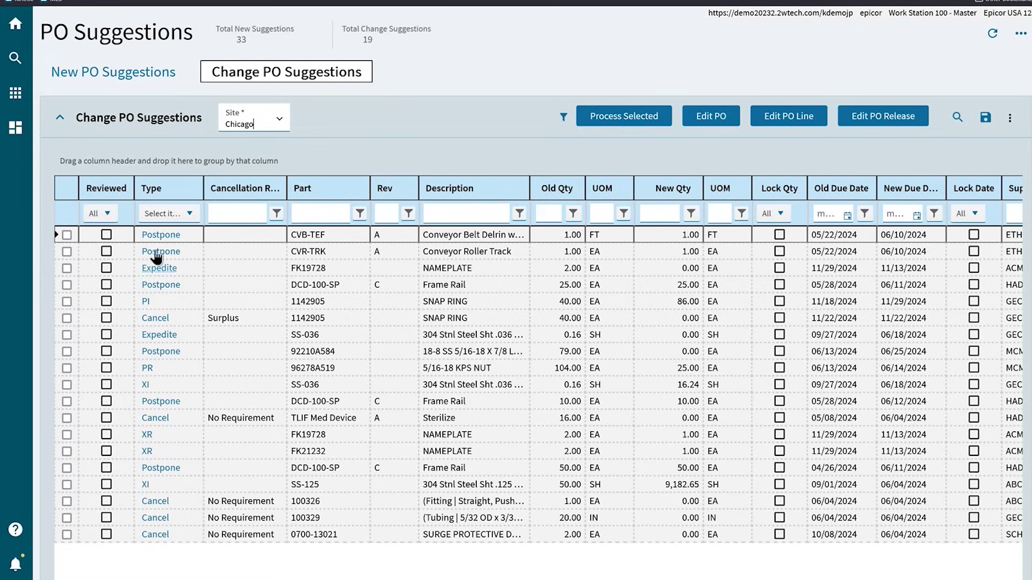
{"action": "left_click", "coordinate": [190, 215]}
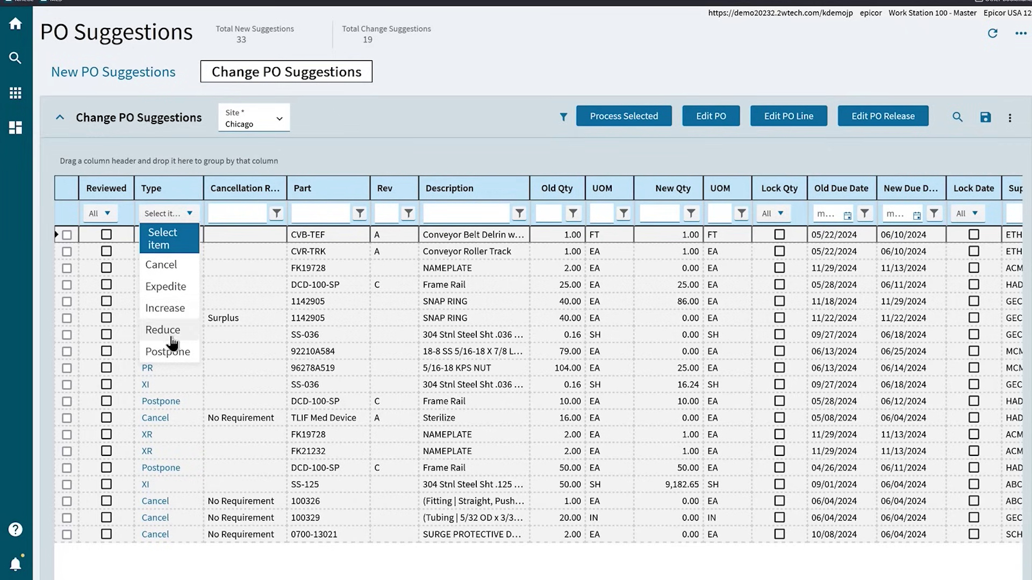
{"action": "left_click", "coordinate": [243, 350]}
{"action": "left_click", "coordinate": [244, 350]}
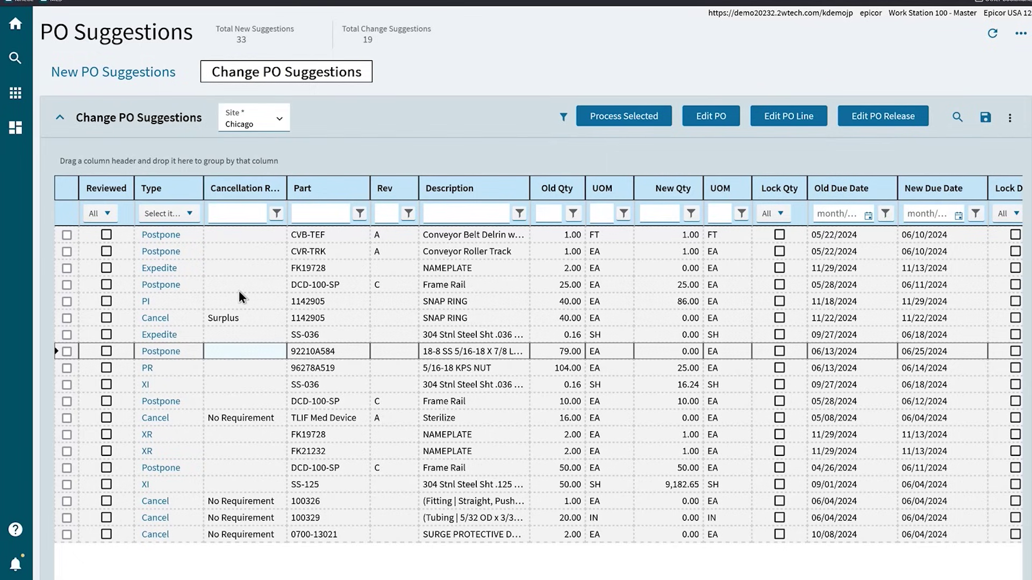
{"action": "left_click", "coordinate": [241, 304]}
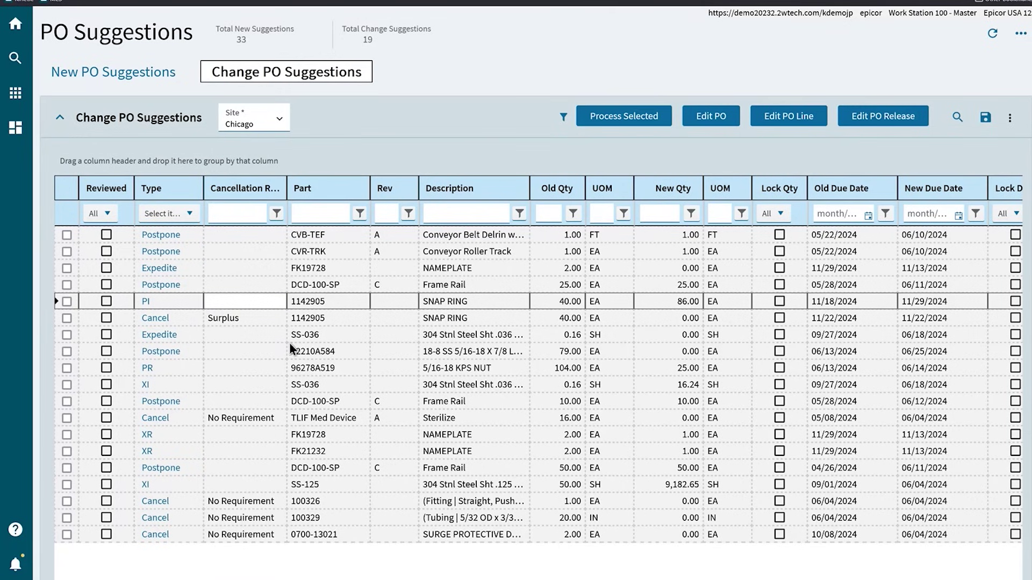
Process the Postpone suggestion for CVB-TEF, the Cancel suggestion for 1142905 and the XR suggestion for FK19728, and return home.
{"action": "left_click", "coordinate": [67, 236]}
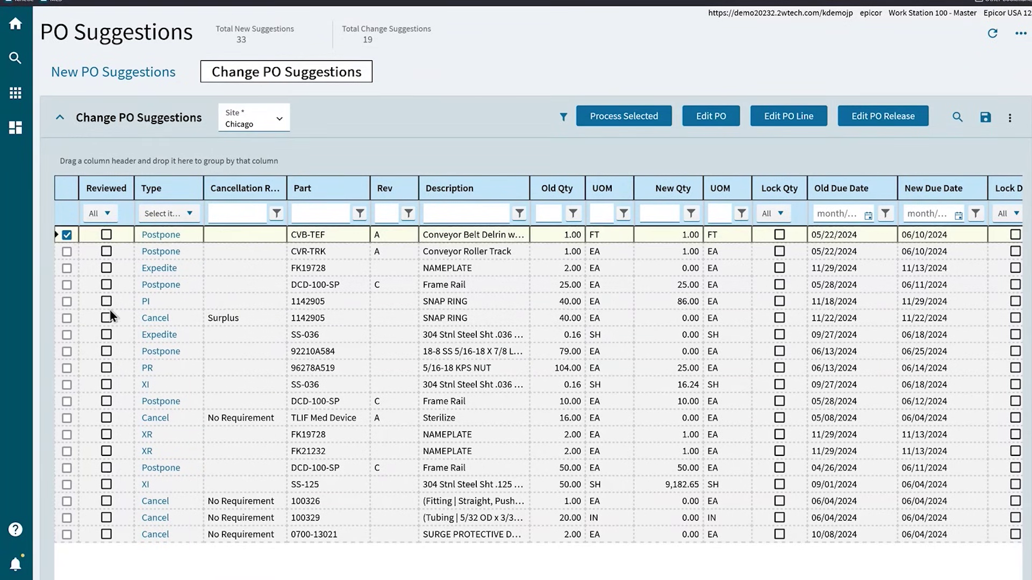
{"action": "left_click", "coordinate": [68, 319]}
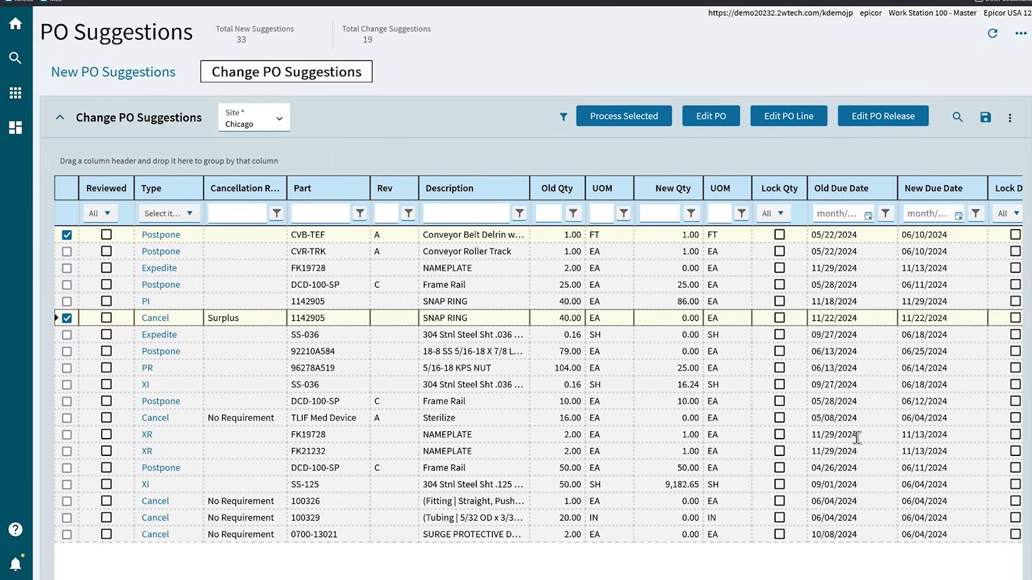
{"action": "left_click", "coordinate": [63, 435]}
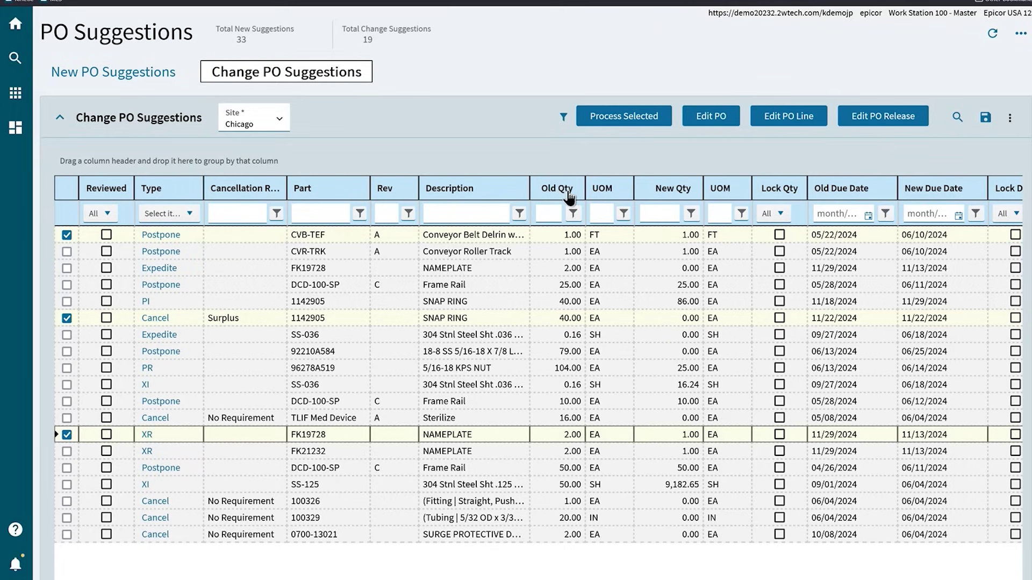
{"action": "left_click", "coordinate": [618, 117]}
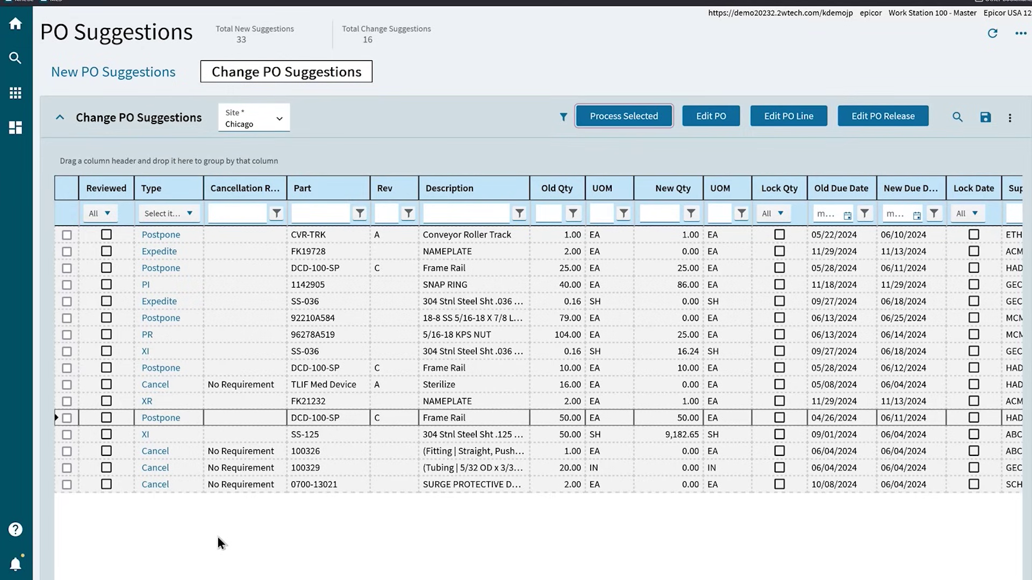
{"action": "left_click", "coordinate": [15, 33]}
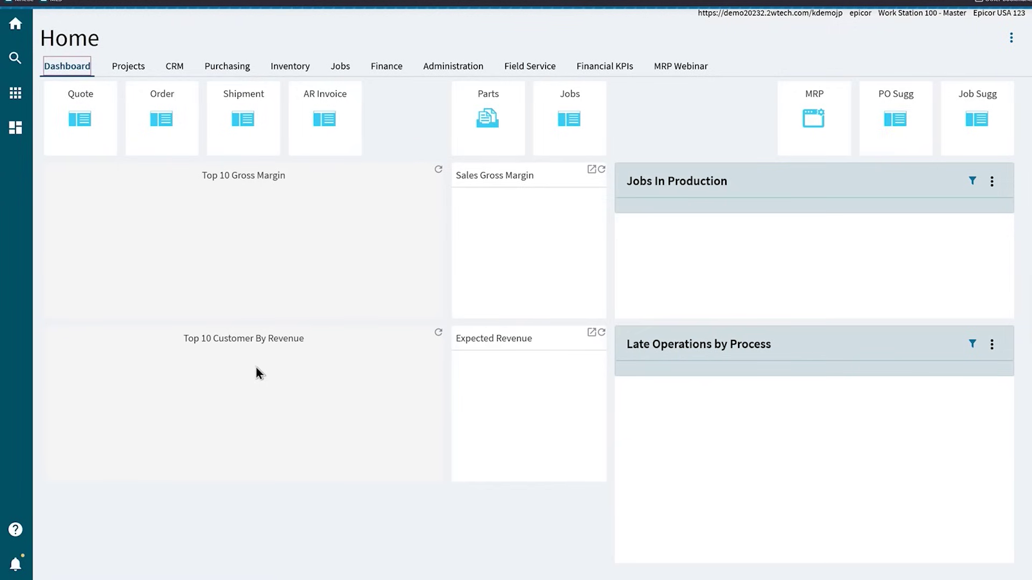
In Planned Work Orders, search for jobs with status UnFirm and load all results into Job Status Maintenance.
{"action": "left_click", "coordinate": [672, 66]}
{"action": "left_click", "coordinate": [383, 453]}
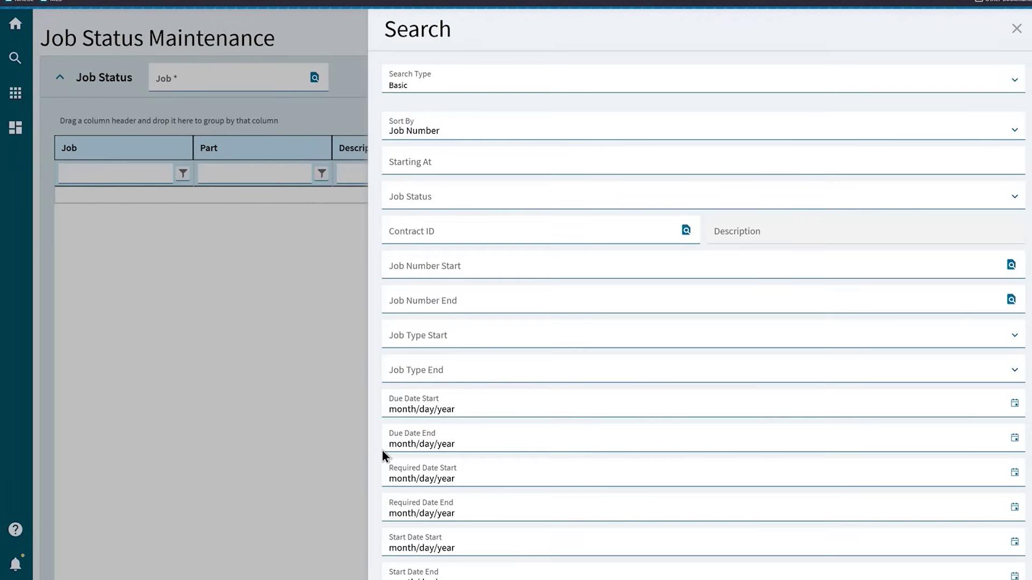
{"action": "left_click", "coordinate": [1014, 200]}
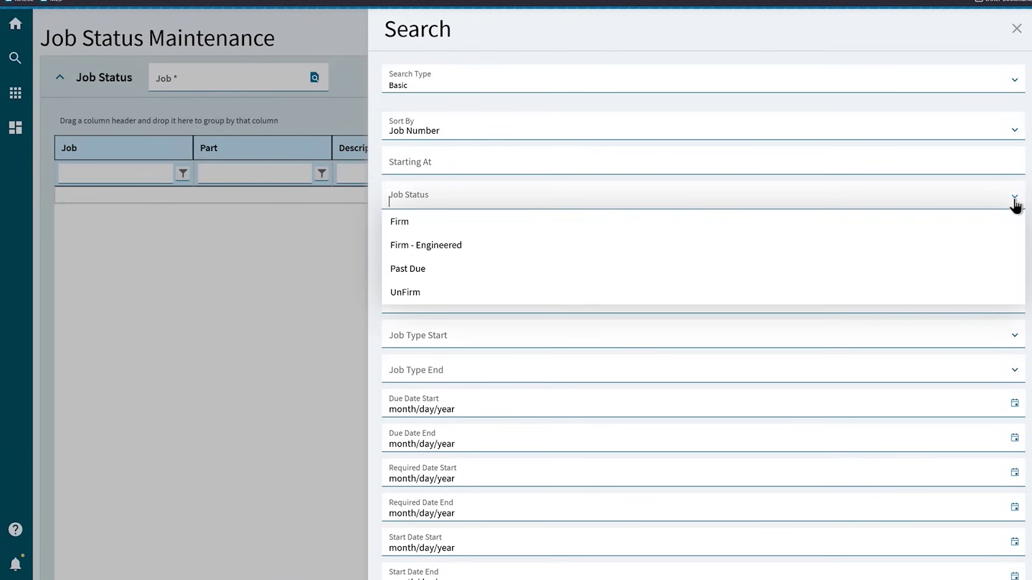
{"action": "left_click", "coordinate": [904, 294]}
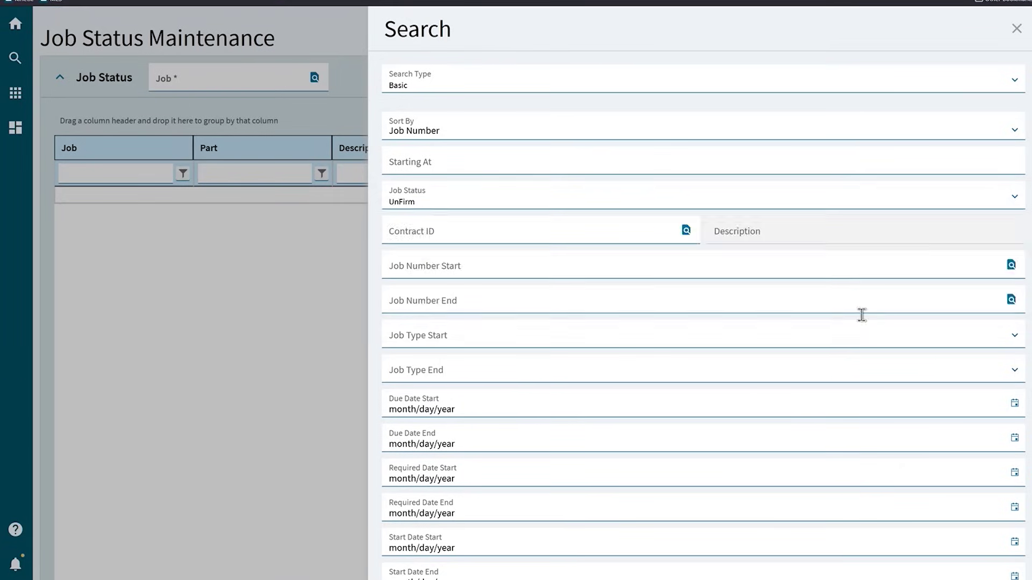
{"action": "scroll", "coordinate": [824, 460], "scroll_direction": "down", "scroll_amount": 8}
{"action": "scroll", "coordinate": [826, 460], "scroll_direction": "up", "scroll_amount": 8}
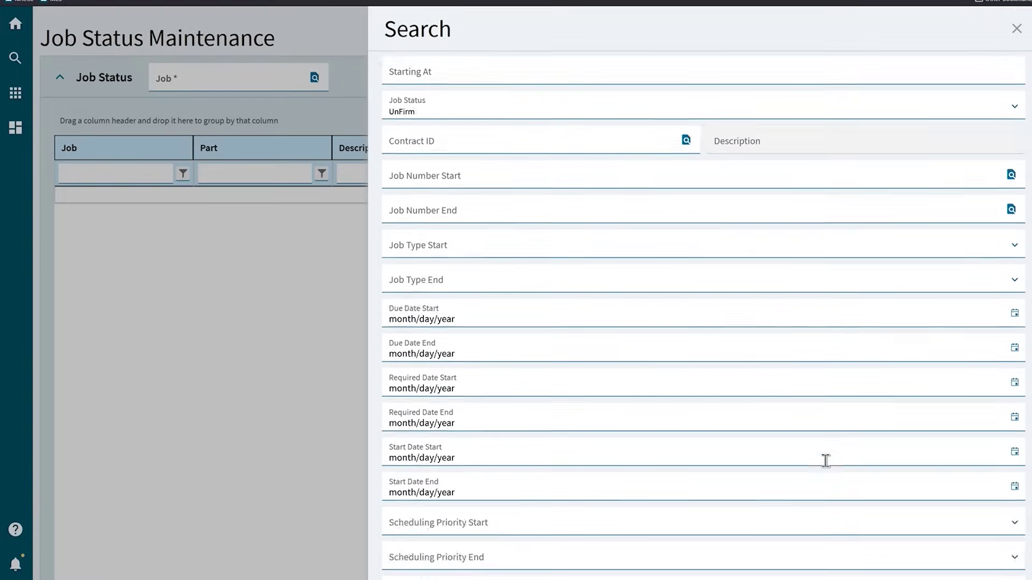
{"action": "left_click", "coordinate": [1014, 200]}
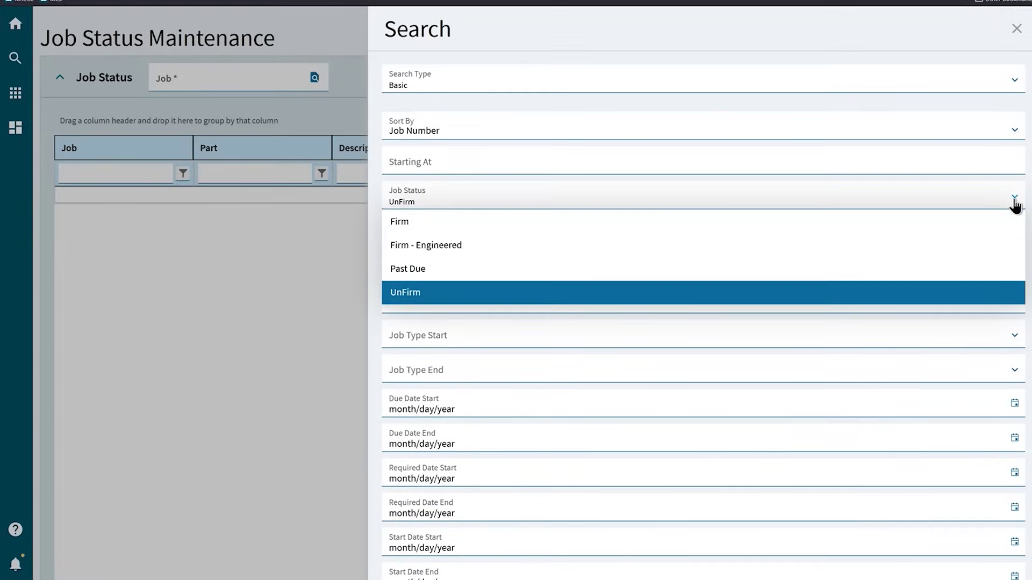
{"action": "left_click", "coordinate": [1015, 206]}
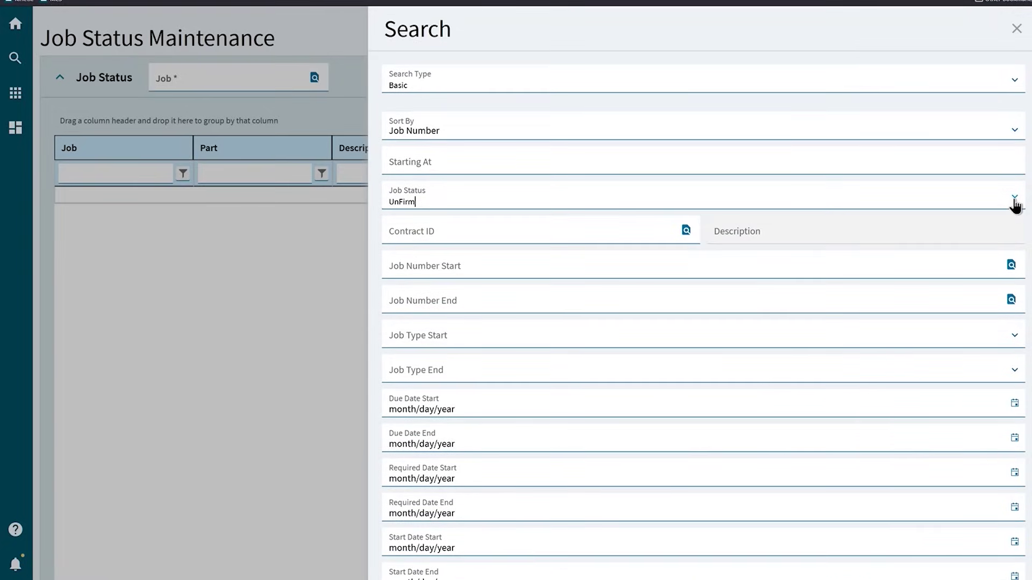
{"action": "scroll", "coordinate": [734, 434], "scroll_direction": "down", "scroll_amount": 8}
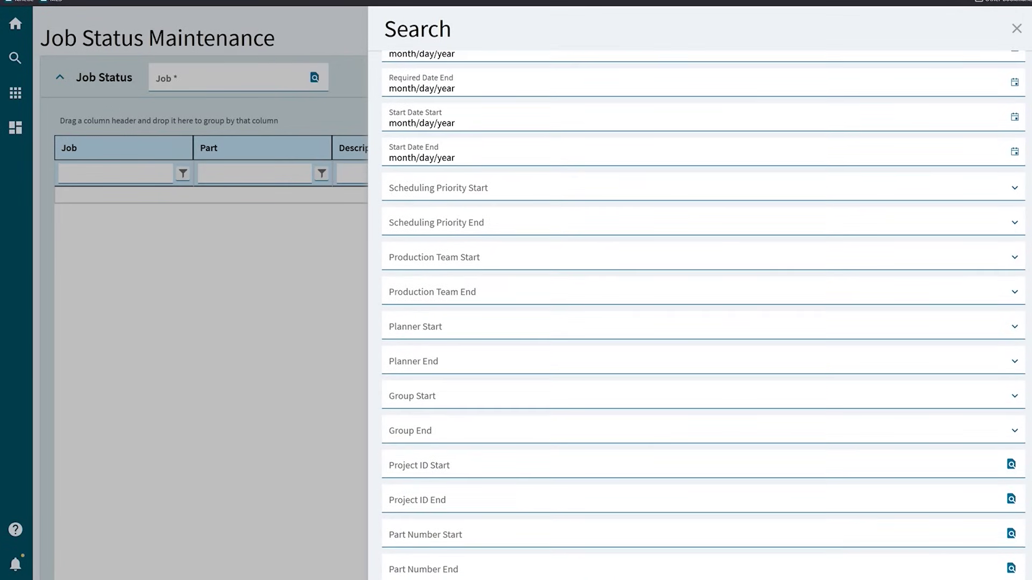
{"action": "left_click", "coordinate": [1002, 579]}
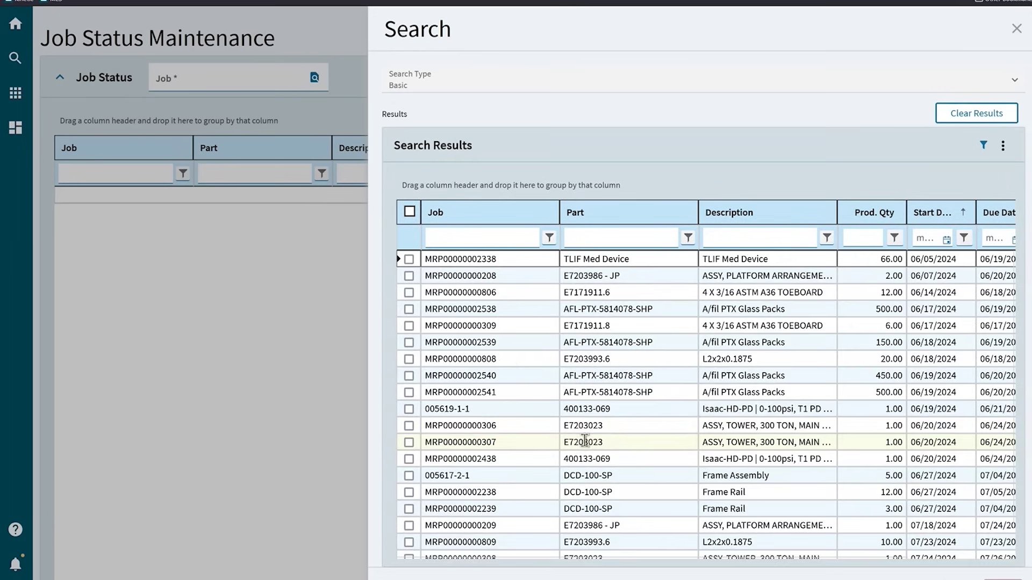
{"action": "left_click", "coordinate": [409, 214]}
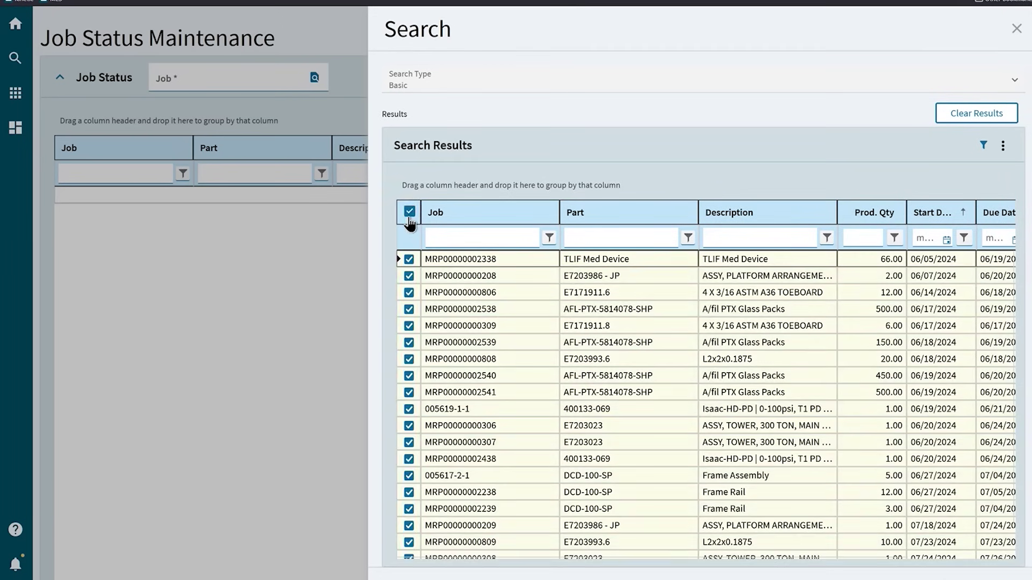
{"action": "left_click", "coordinate": [1002, 579]}
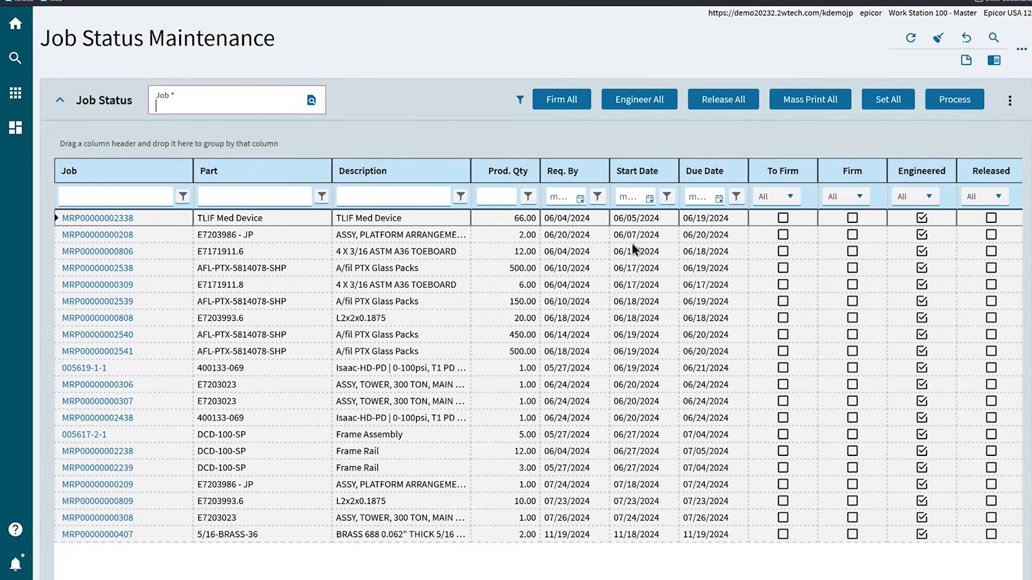
Mark all the listed planned jobs as firm and released, and process them.
{"action": "left_click", "coordinate": [291, 239]}
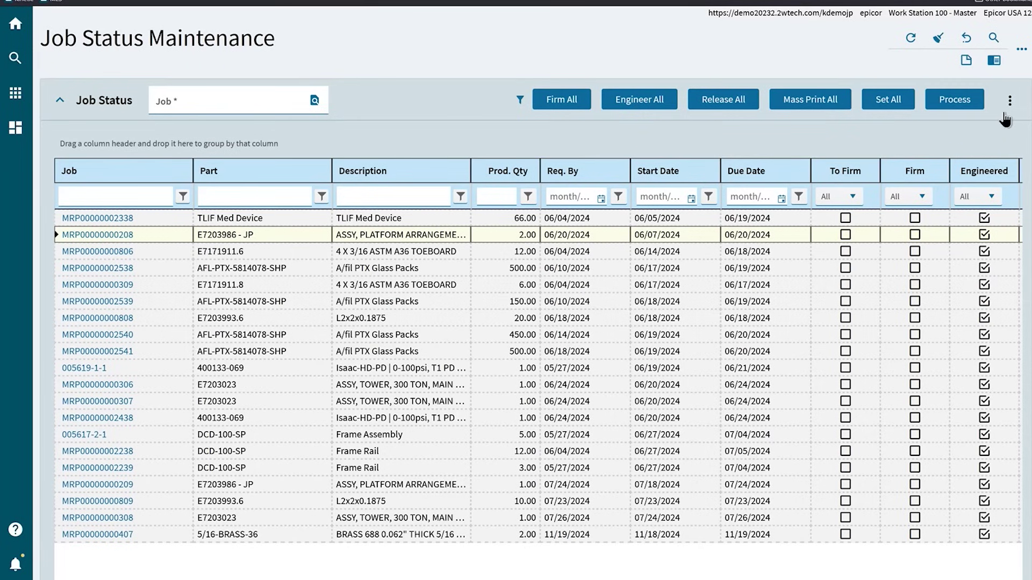
{"action": "left_click", "coordinate": [557, 109]}
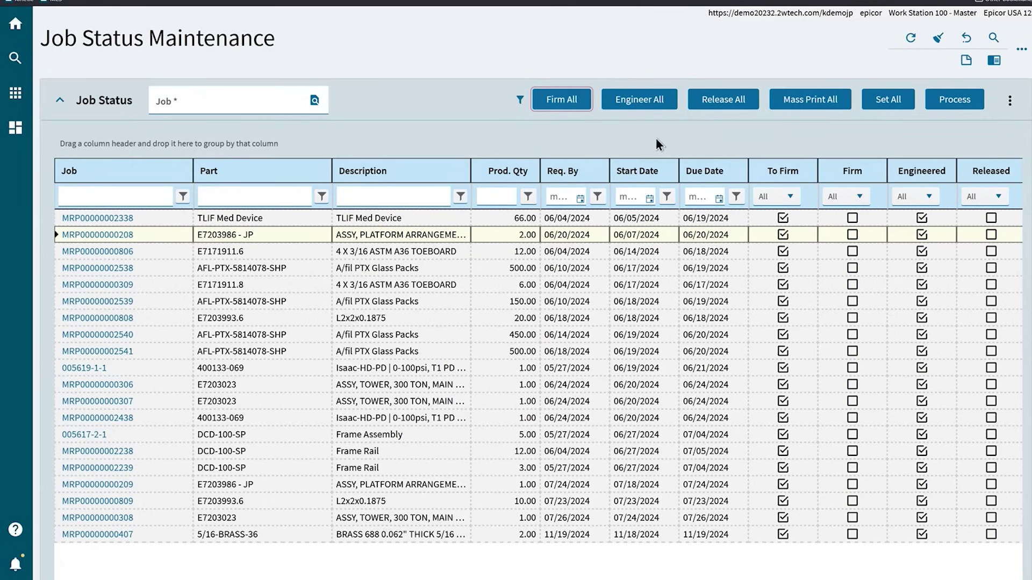
{"action": "left_click", "coordinate": [713, 110]}
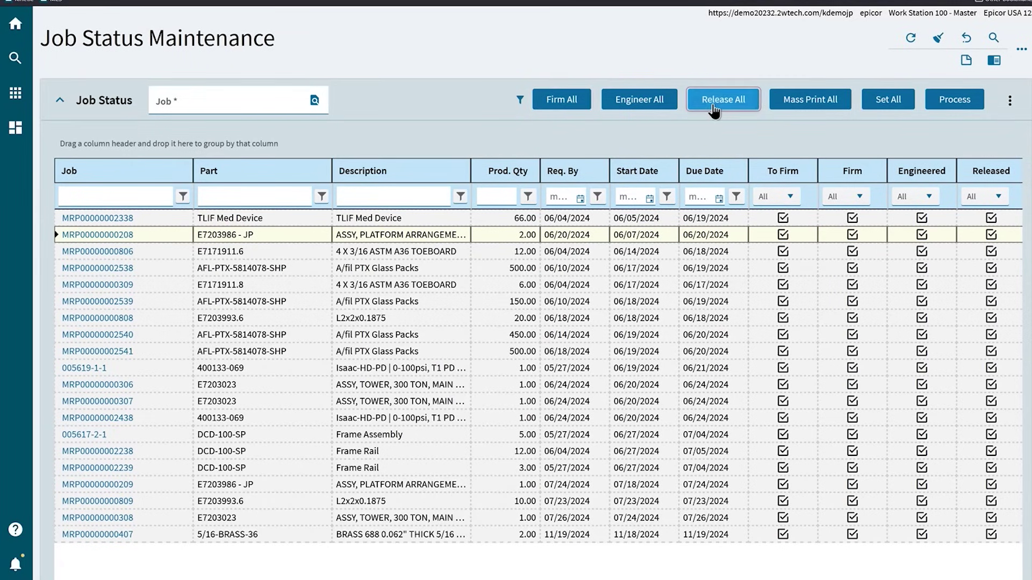
{"action": "left_click", "coordinate": [948, 105]}
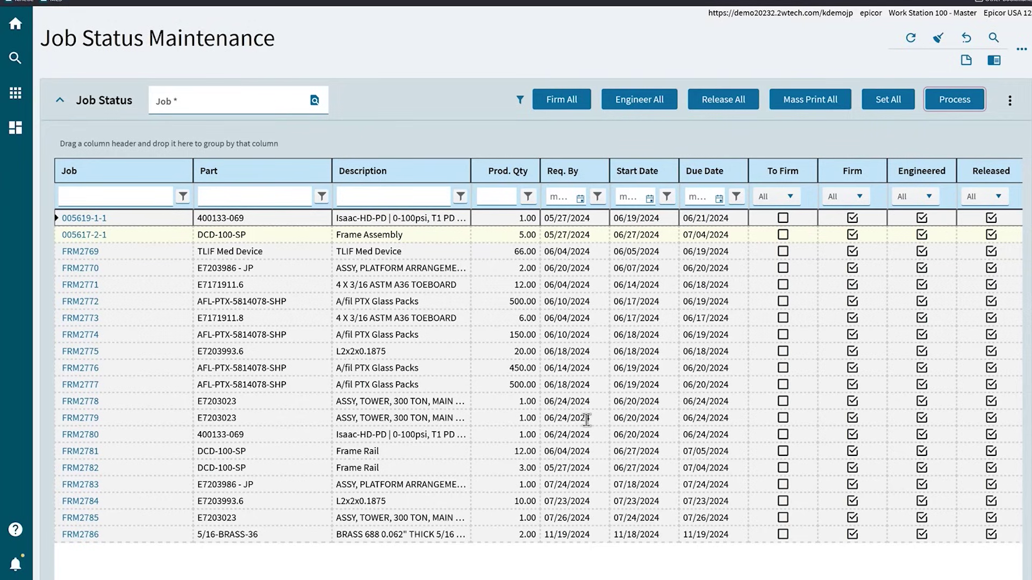
Return to the MRP Webinar home page and open the Planning Workbench to review the job suggestions.
{"action": "left_click", "coordinate": [15, 24]}
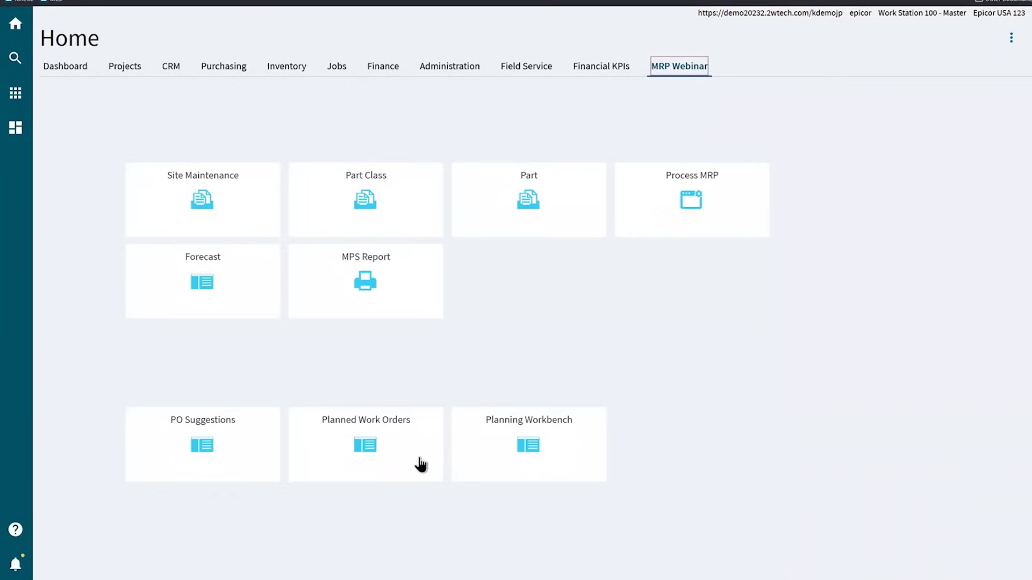
{"action": "left_click", "coordinate": [543, 458]}
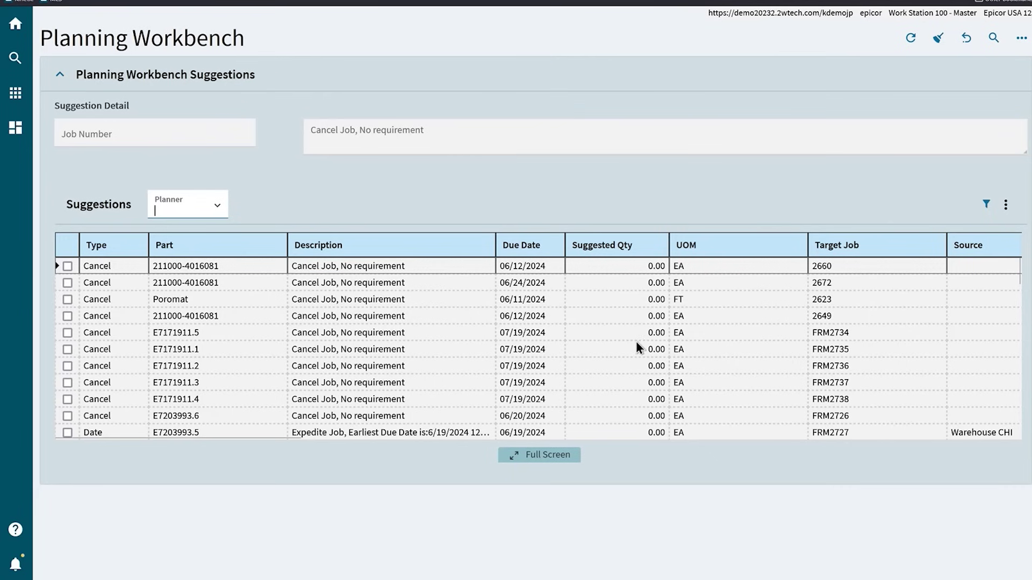
Review the Cancel, Date and New job suggestions listed in the Planning Workbench, and return to the MRP Webinar home page.
{"action": "scroll", "coordinate": [633, 348], "scroll_direction": "down", "scroll_amount": 1}
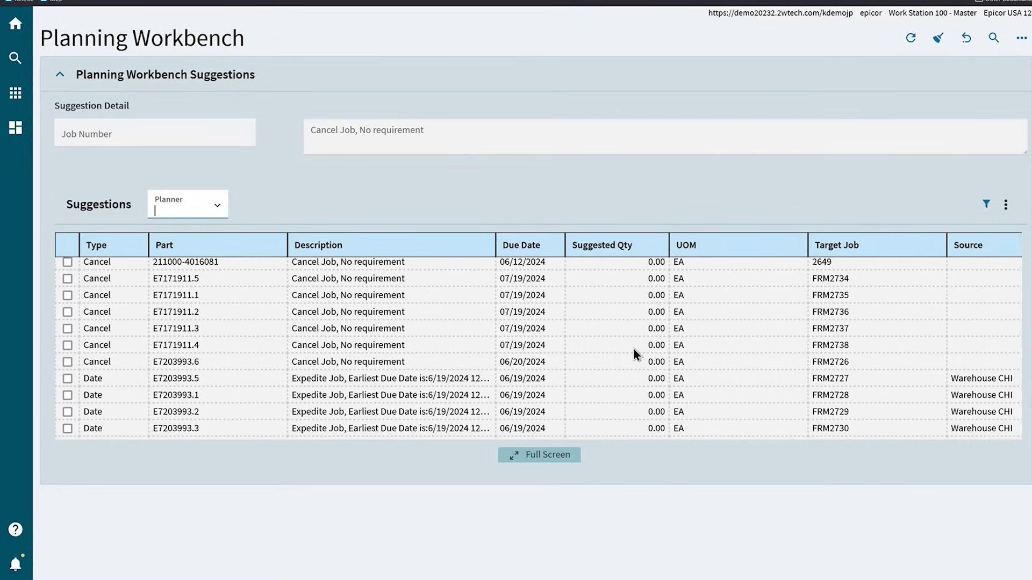
{"action": "scroll", "coordinate": [633, 348], "scroll_direction": "down", "scroll_amount": 4}
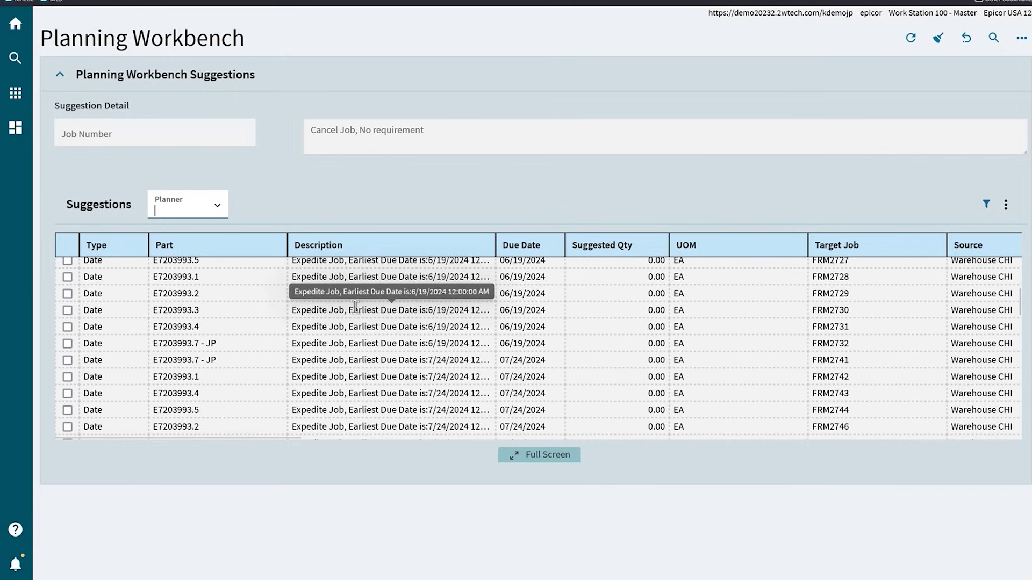
{"action": "scroll", "coordinate": [442, 317], "scroll_direction": "up", "scroll_amount": 4}
{"action": "scroll", "coordinate": [441, 317], "scroll_direction": "up", "scroll_amount": 1}
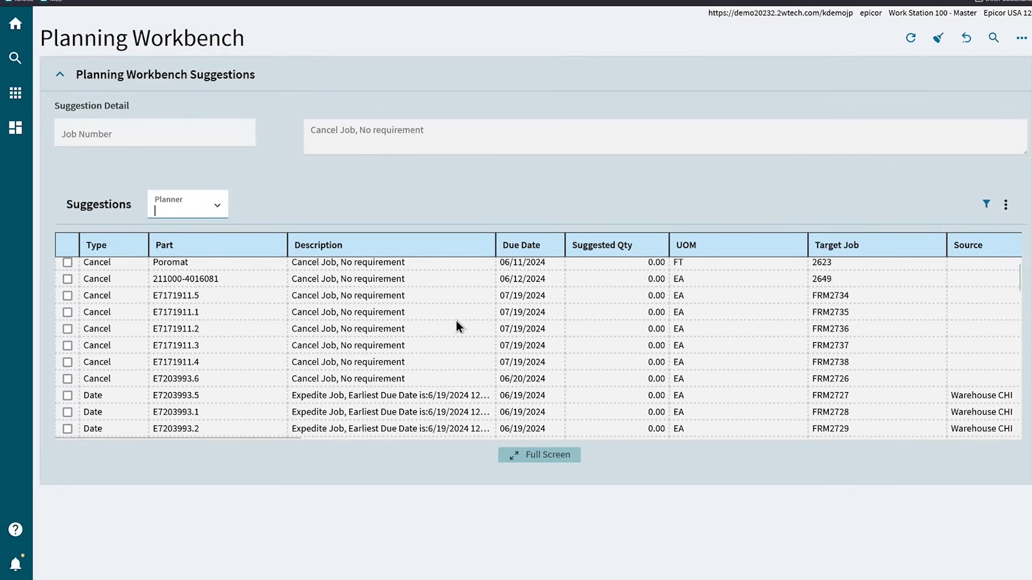
{"action": "scroll", "coordinate": [457, 320], "scroll_direction": "up", "scroll_amount": 1}
{"action": "scroll", "coordinate": [457, 321], "scroll_direction": "down", "scroll_amount": 6}
{"action": "scroll", "coordinate": [456, 322], "scroll_direction": "down", "scroll_amount": 3}
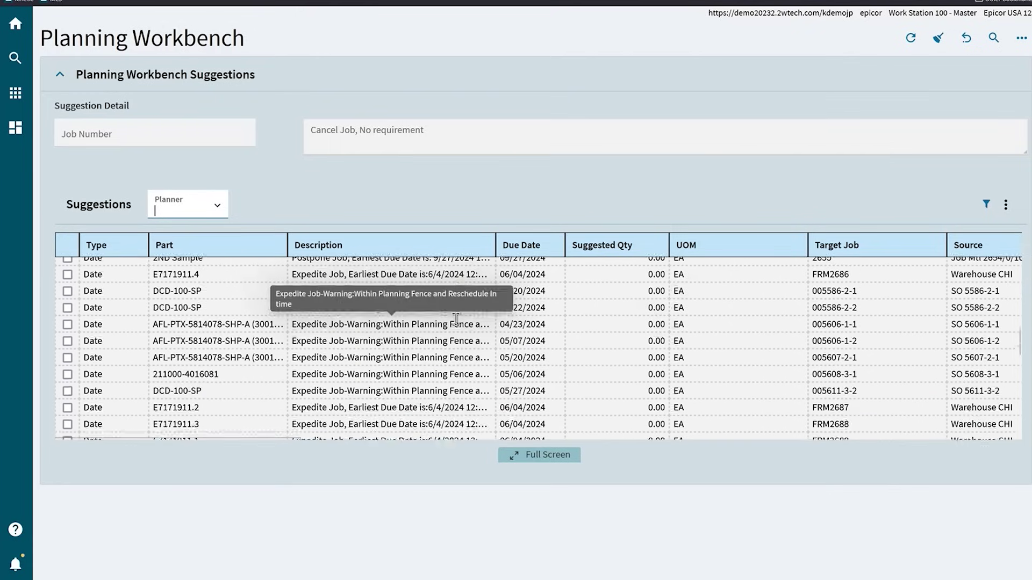
{"action": "scroll", "coordinate": [456, 322], "scroll_direction": "up", "scroll_amount": 2}
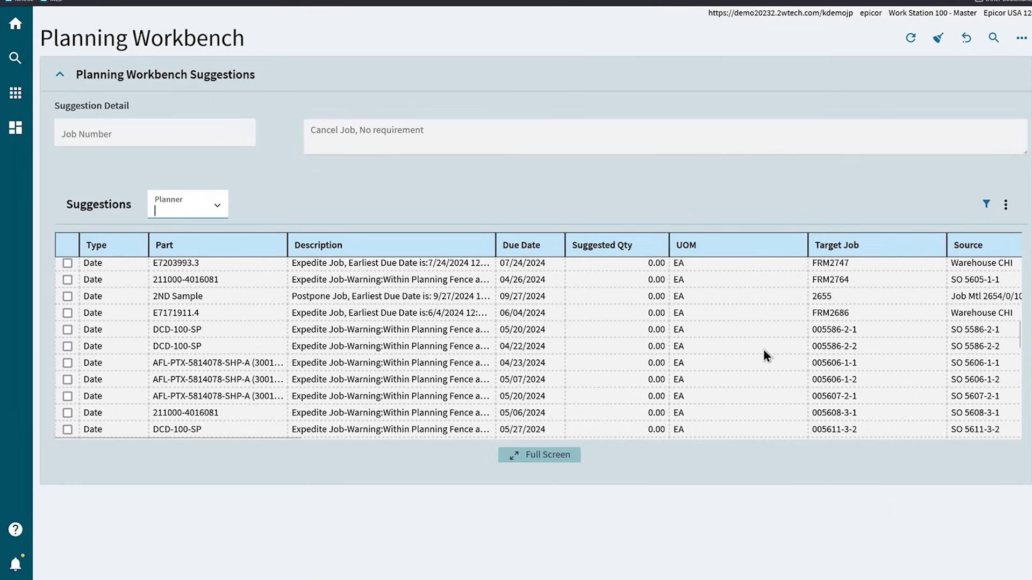
{"action": "scroll", "coordinate": [764, 350], "scroll_direction": "down", "scroll_amount": 4}
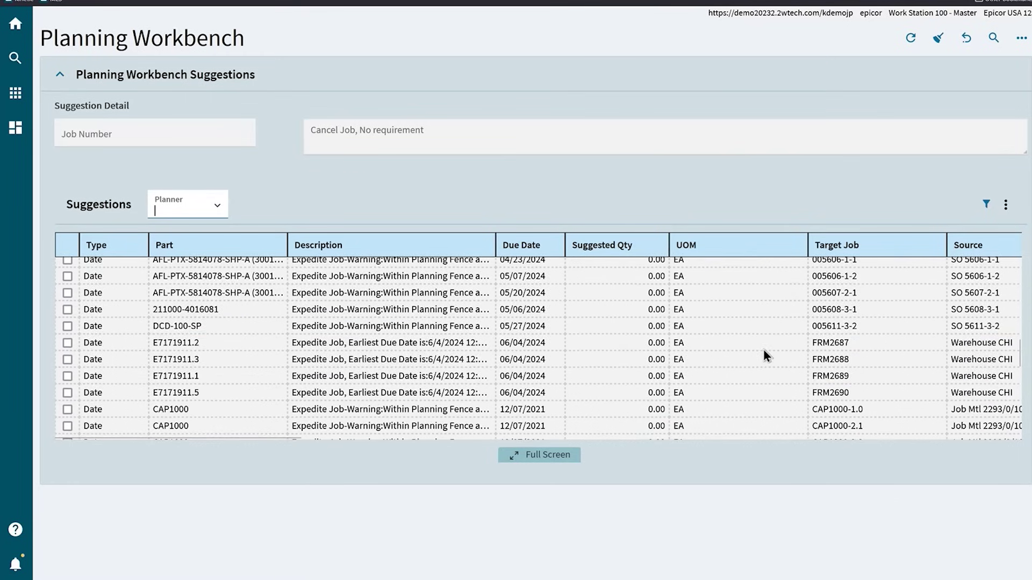
{"action": "scroll", "coordinate": [763, 350], "scroll_direction": "down", "scroll_amount": 4}
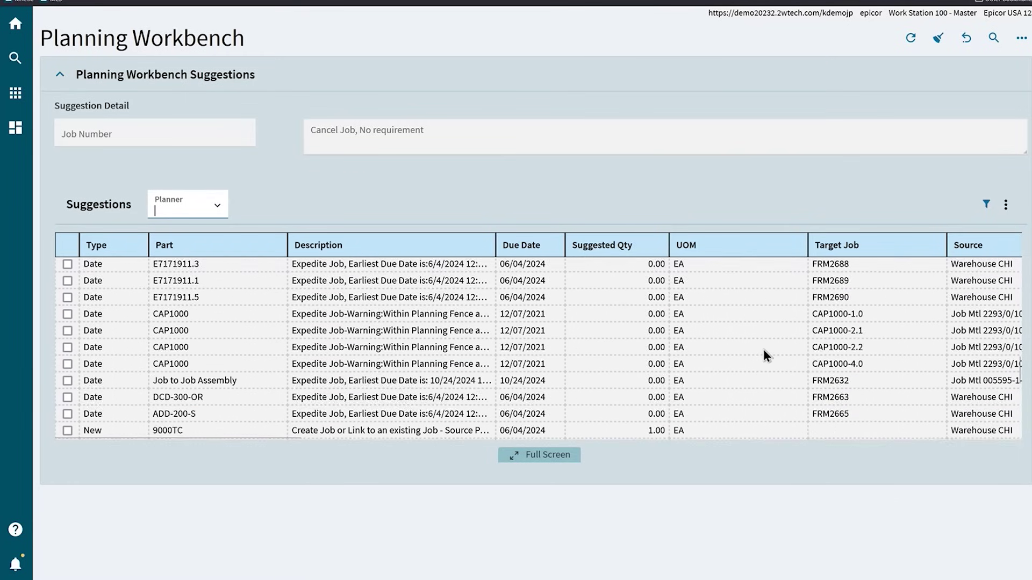
{"action": "scroll", "coordinate": [763, 350], "scroll_direction": "down", "scroll_amount": 4}
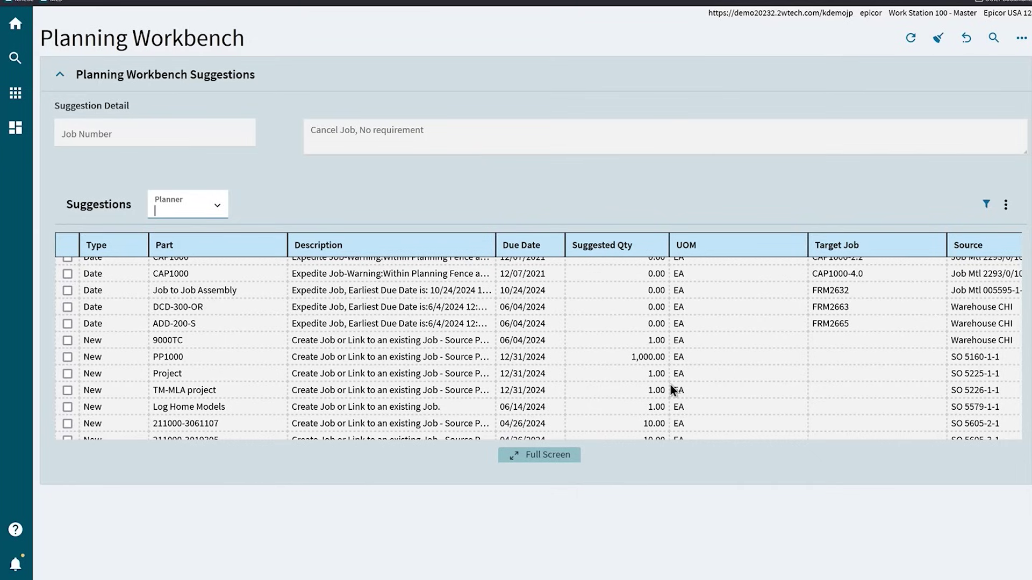
{"action": "left_click", "coordinate": [13, 33]}
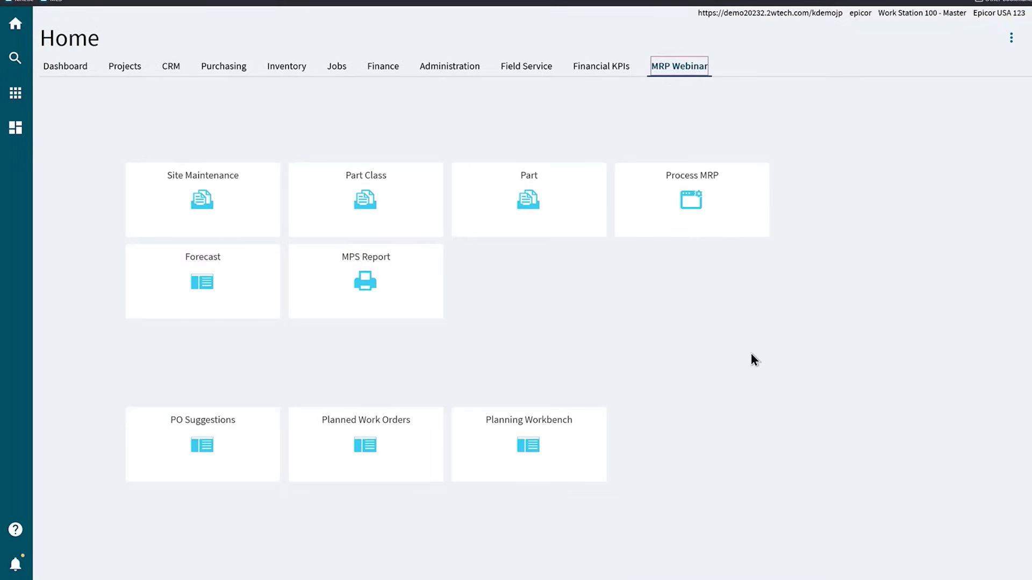